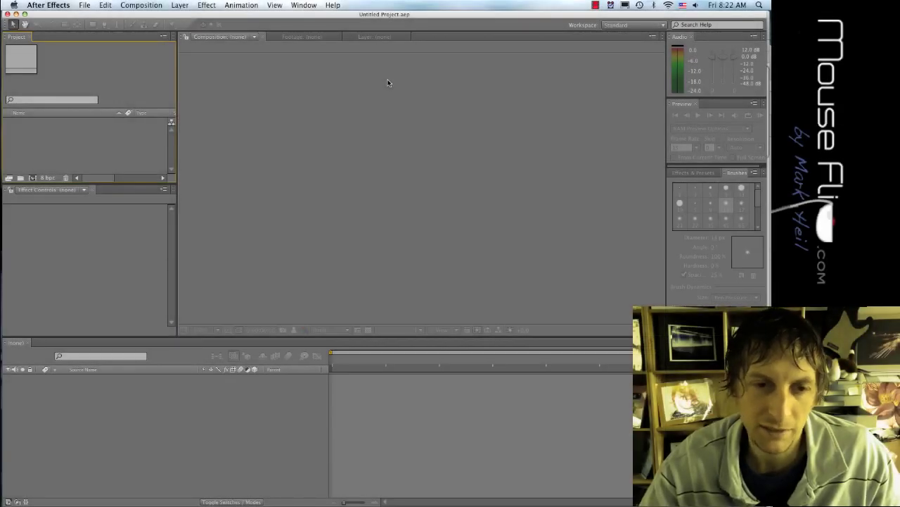
- Bring up the macOS application switcher to leave the empty After Effects project
key("cmd+Tab")
key("super+Tab")
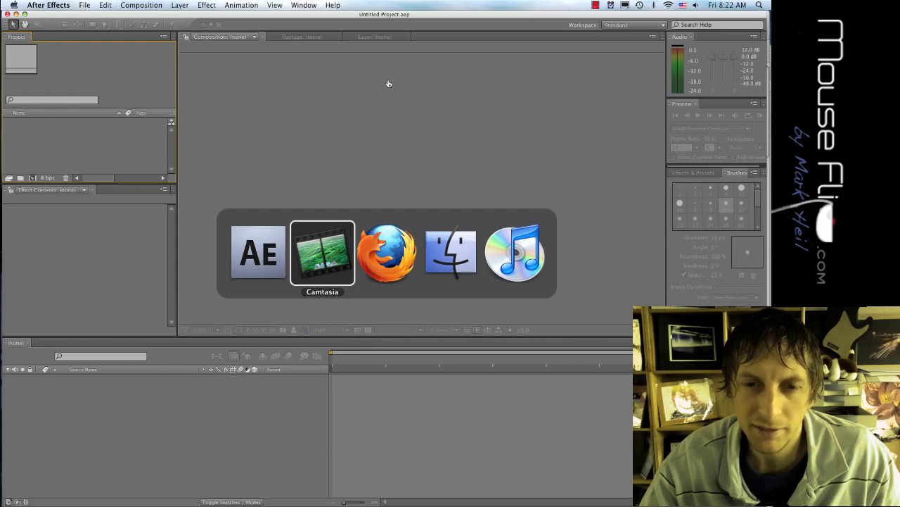
- Preview the After Effects Text Video example in Firefox, then return to After Effects
key("super+Tab")
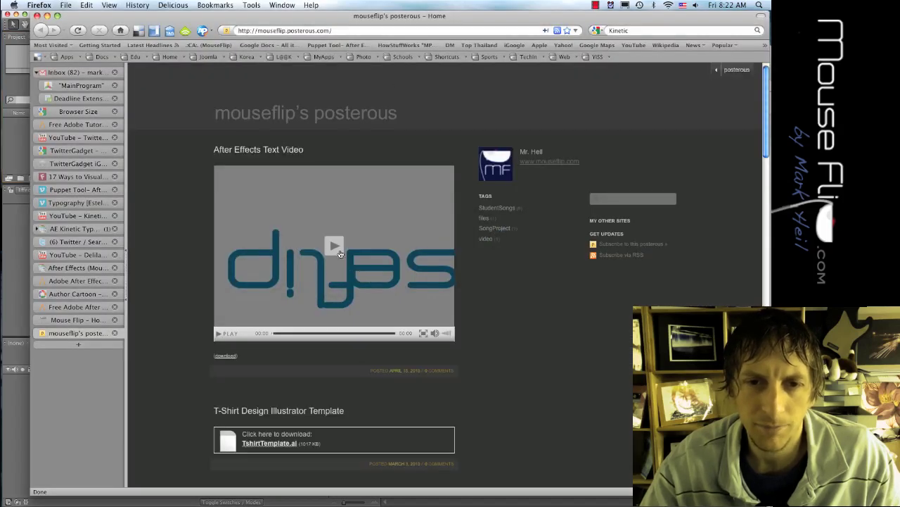
left_click(334, 246)
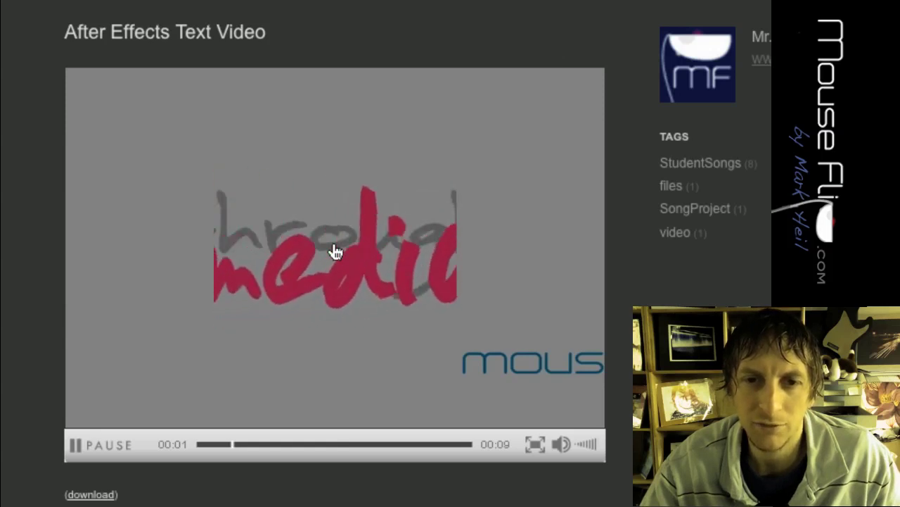
left_click(335, 252)
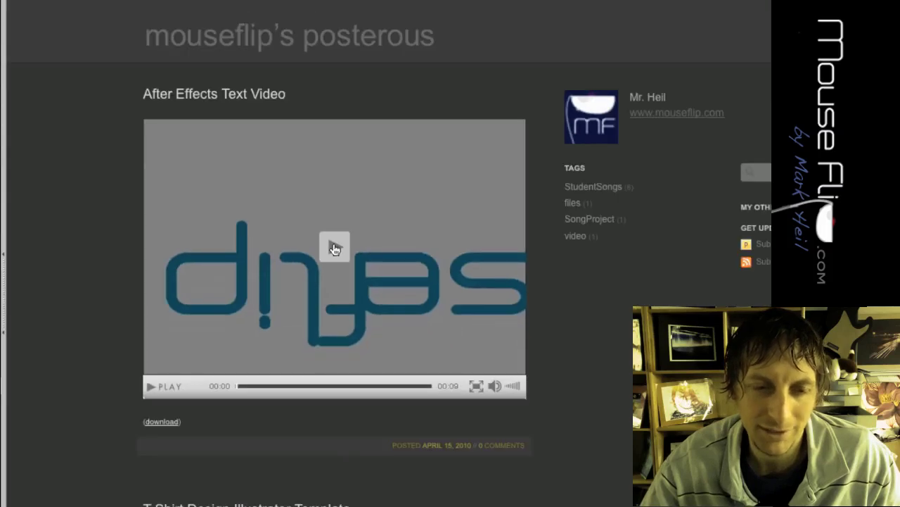
key("super+Tab")
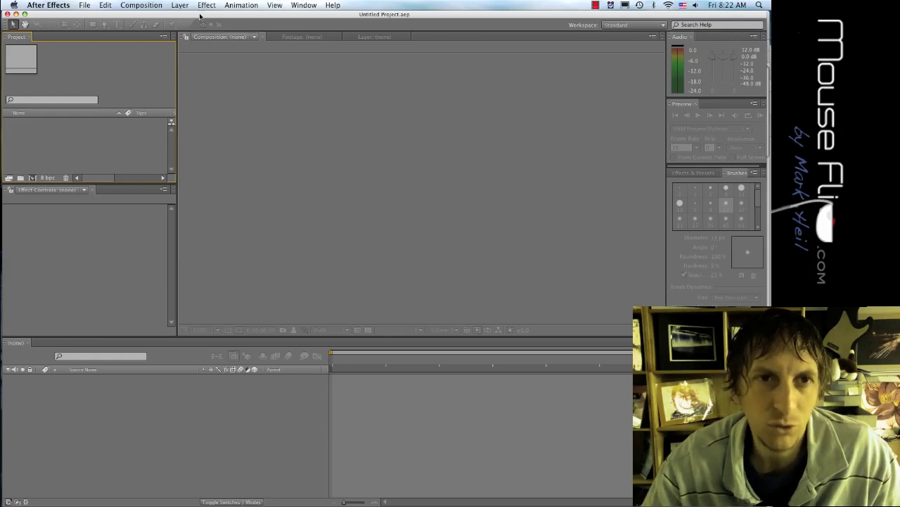
- Create a new 720×480 NTSC DV composition named 'Title' with Cmd+N
key("super+n")
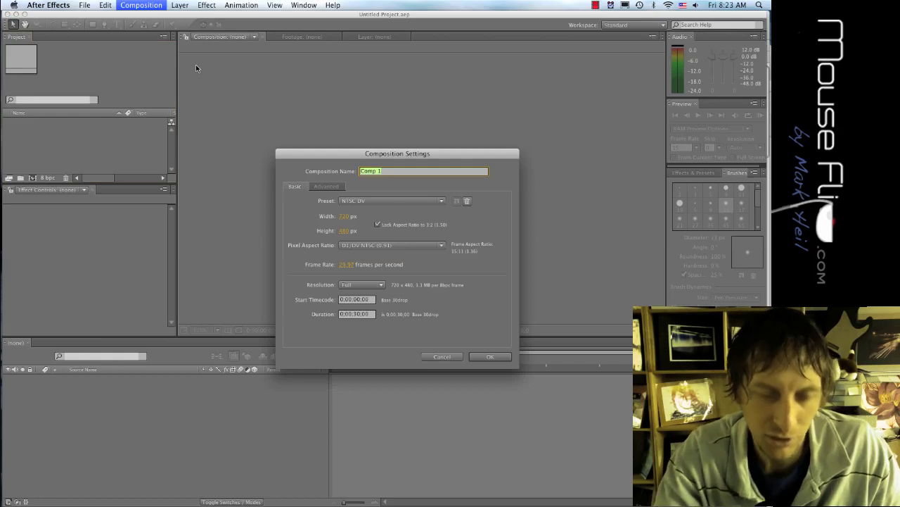
type("Title")
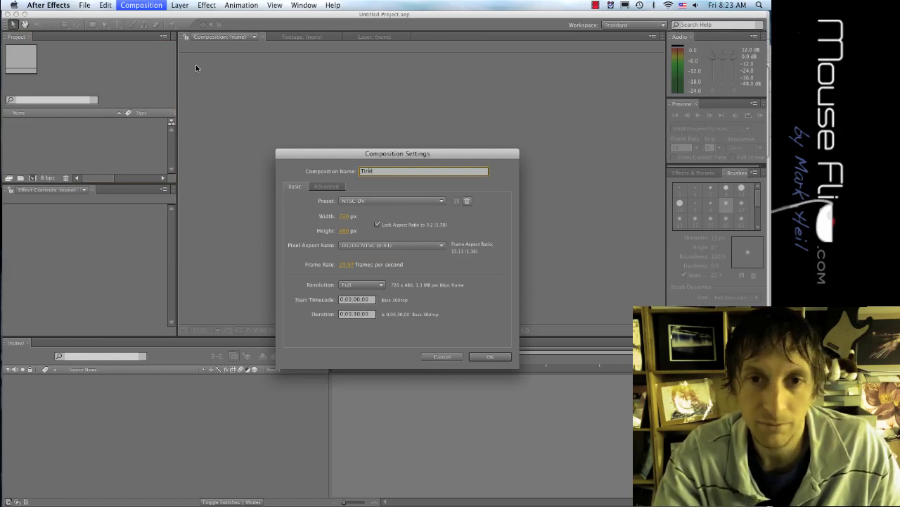
key("Return")
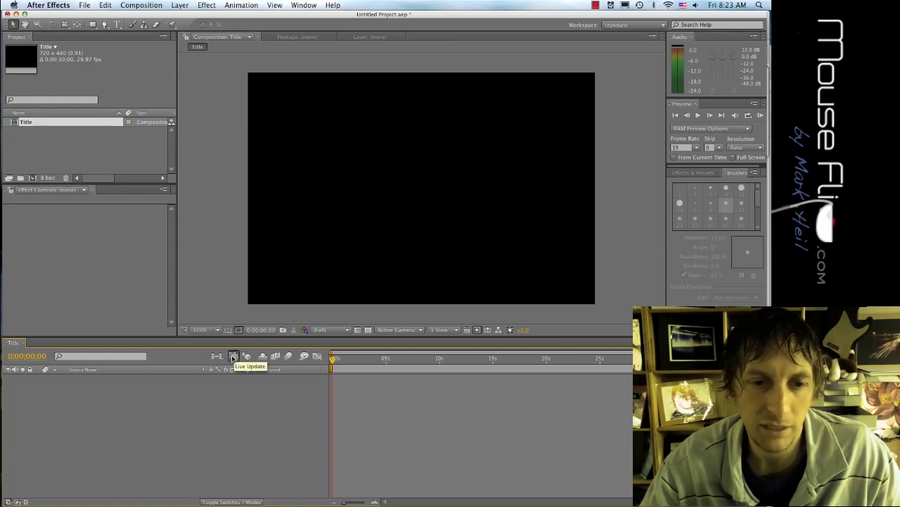
- Add a full-frame 720 x 480 pale grey-red solid layer, then deselect it
key("super+y")
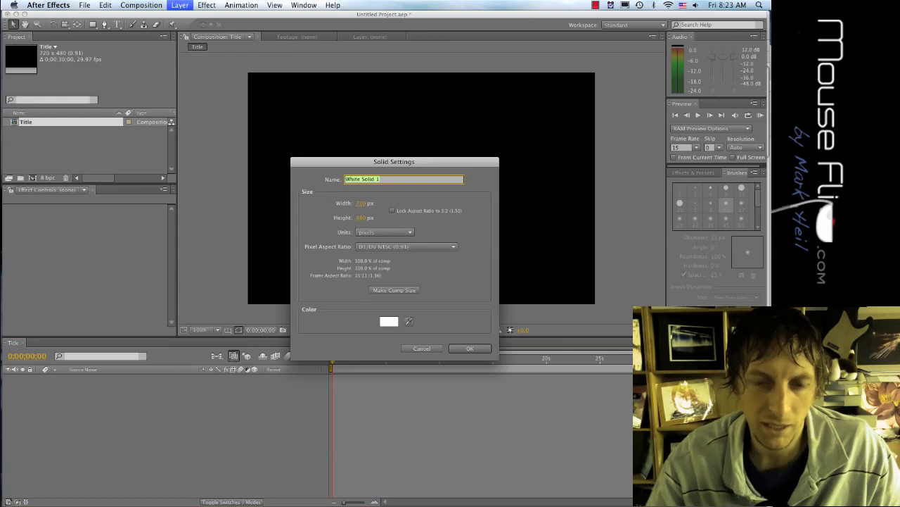
left_click(388, 321)
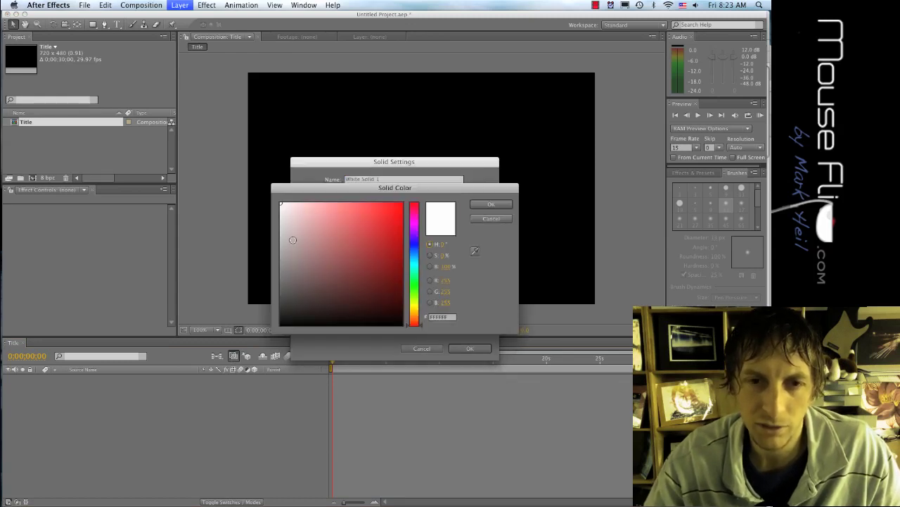
left_click(287, 244)
left_click(485, 205)
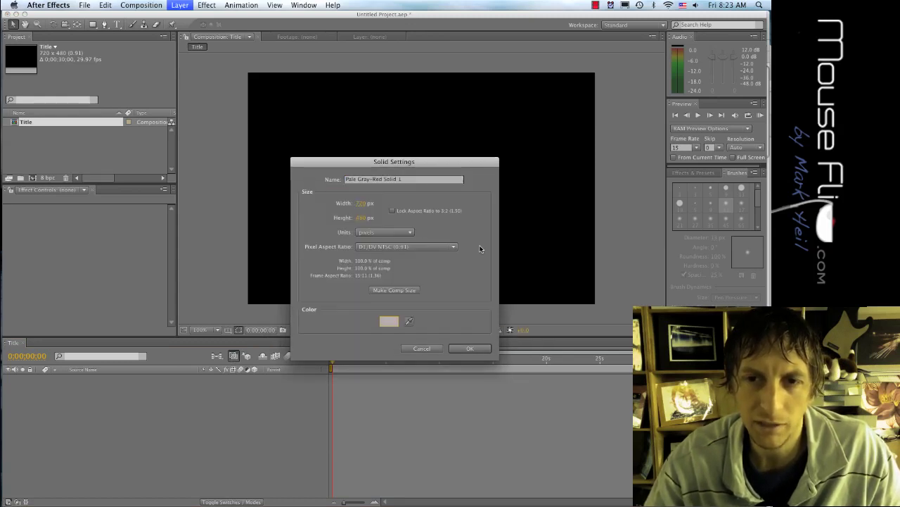
left_click(451, 347)
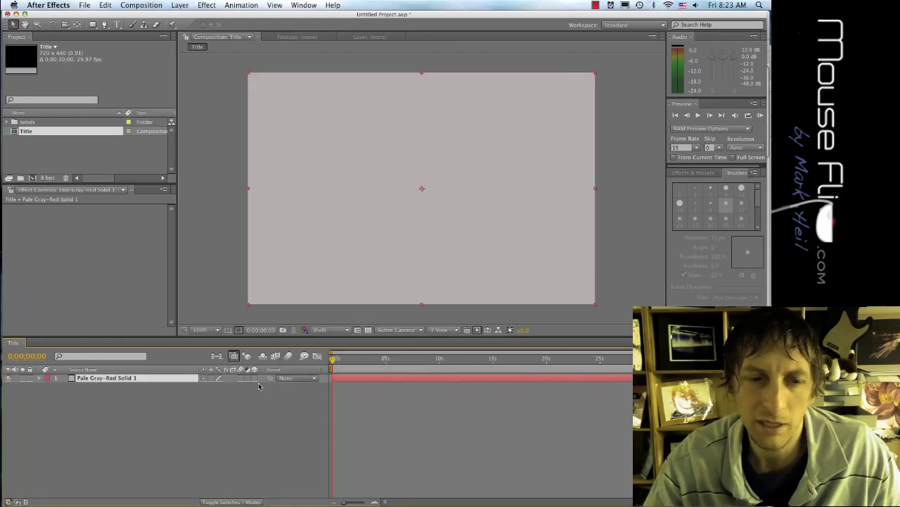
left_click(238, 392)
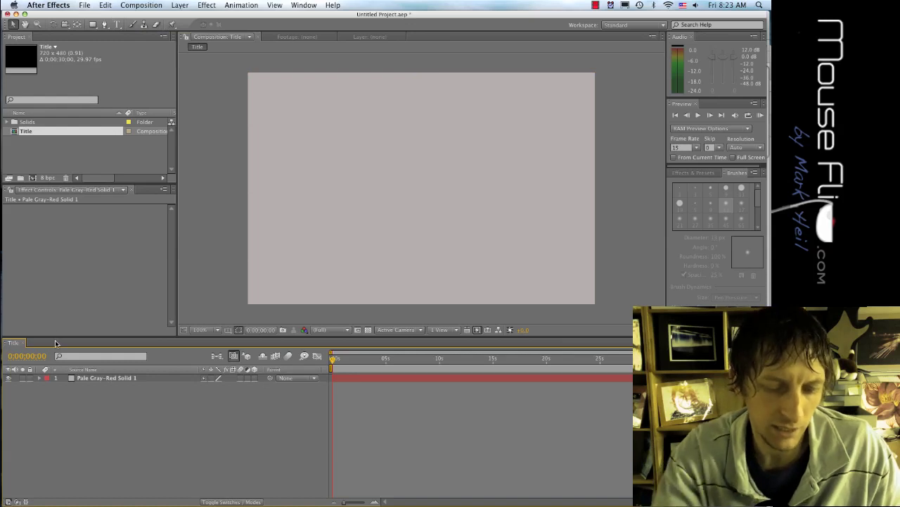
- Add a new text layer reading 'mouse' and select its text for font changes
right_click(16, 382)
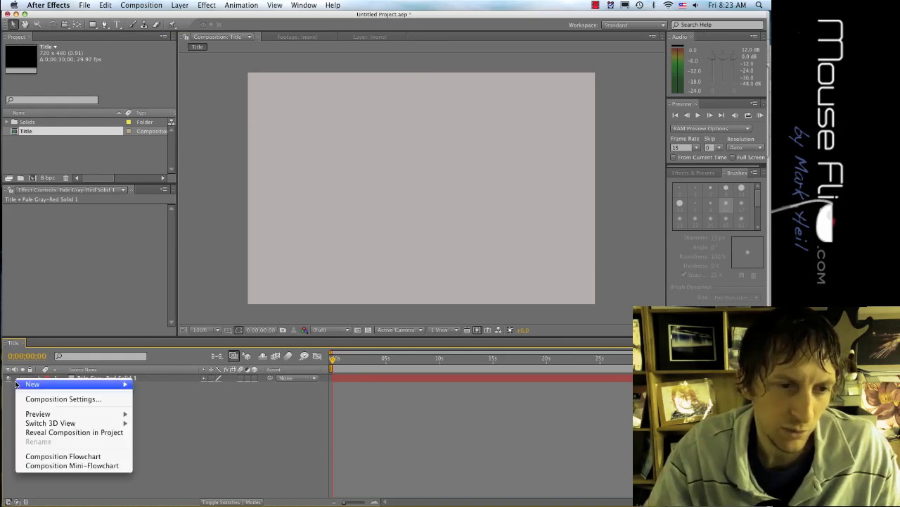
mouse_move(21, 384)
left_click(165, 399)
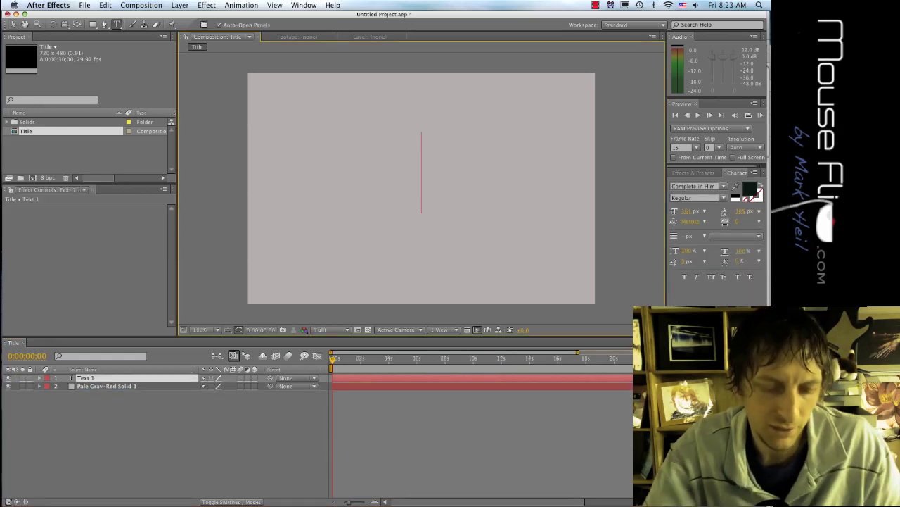
type("mouse")
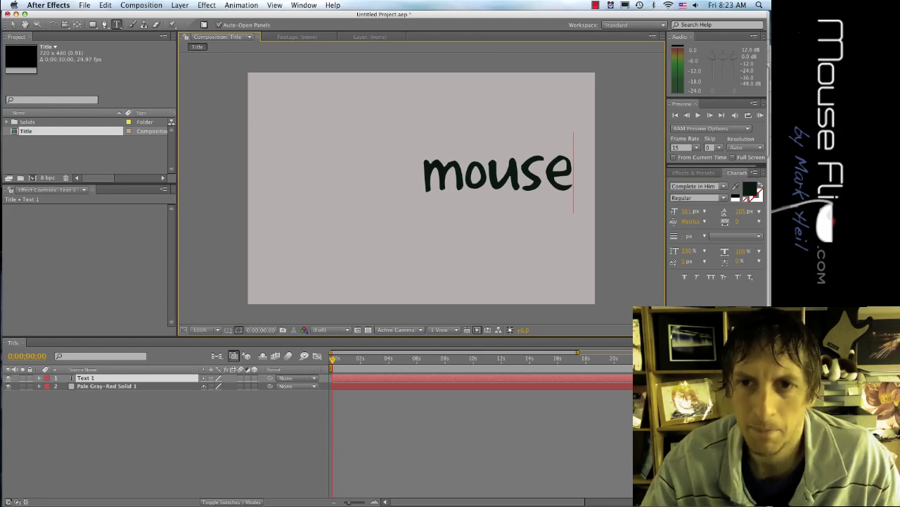
key("super+a")
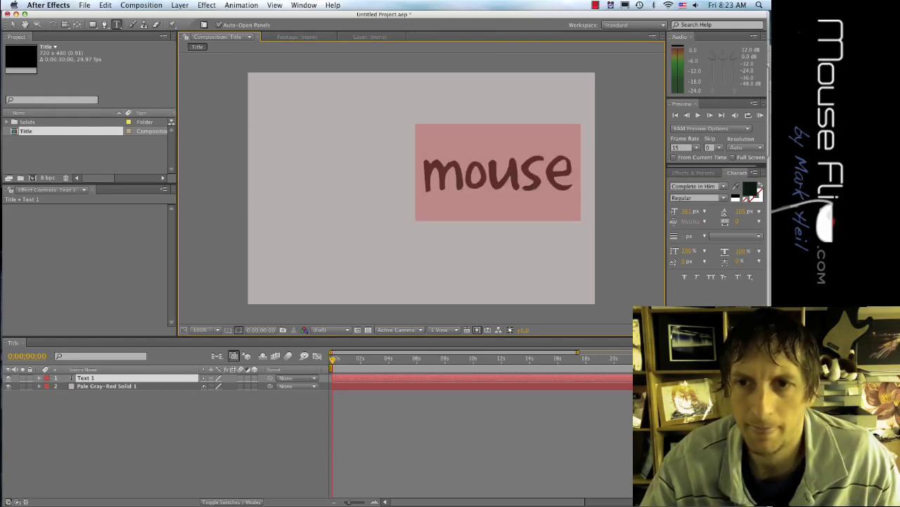
left_click(723, 186)
- Set the mouse text's font to Traveling_Typewriter after trying several other fonts
key("Escape")
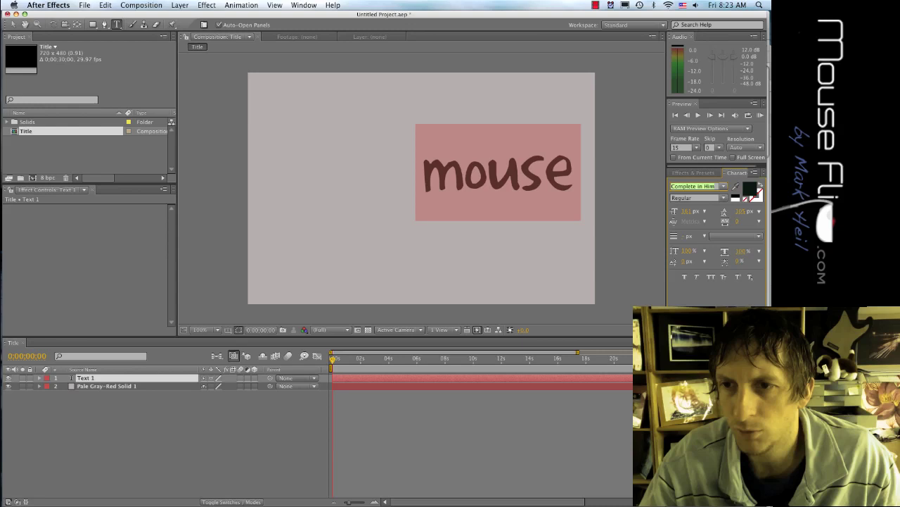
key("Down")
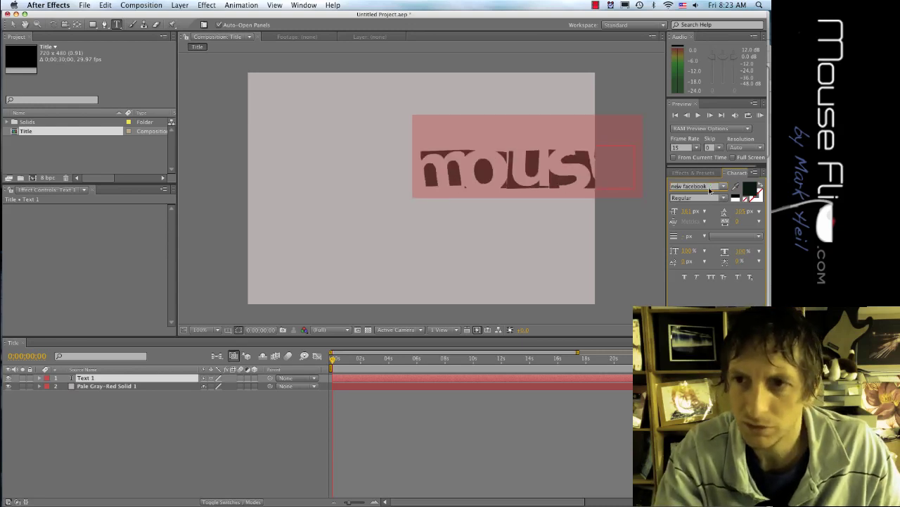
key("Down")
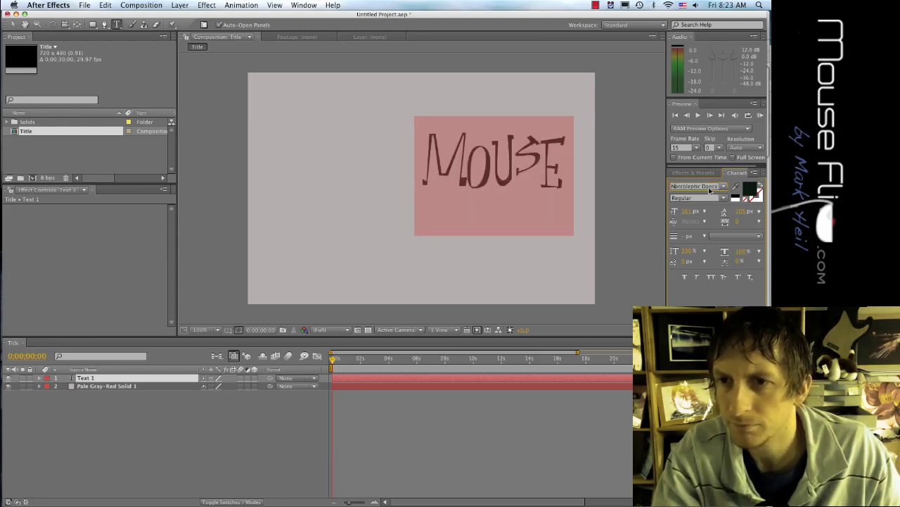
key("Down")
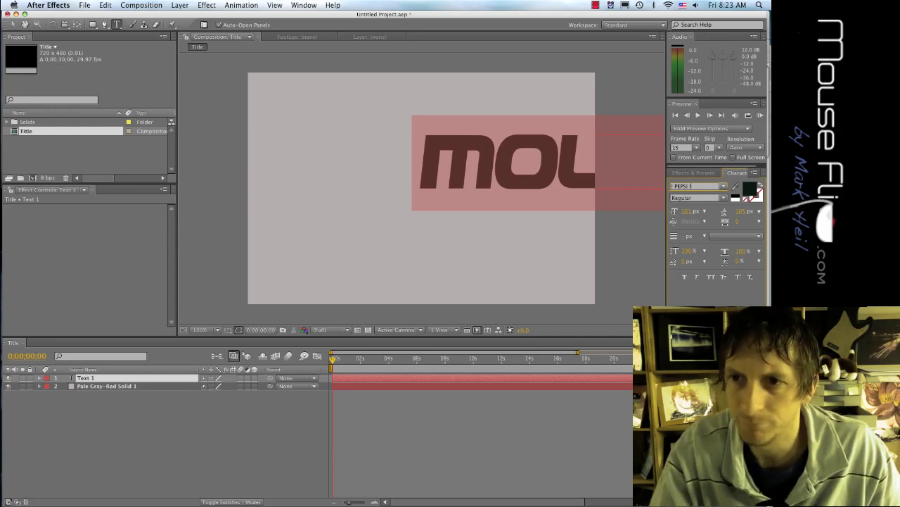
type("Courier")
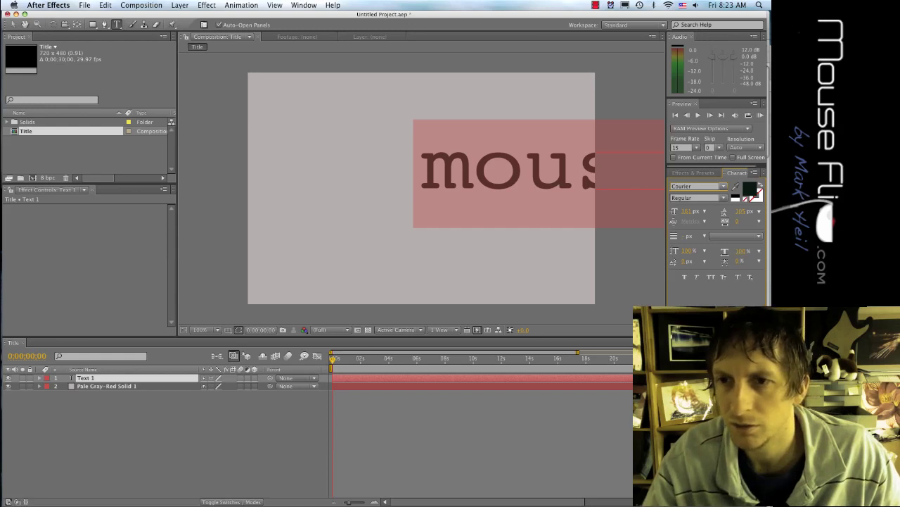
left_click(725, 187)
left_click(728, 190)
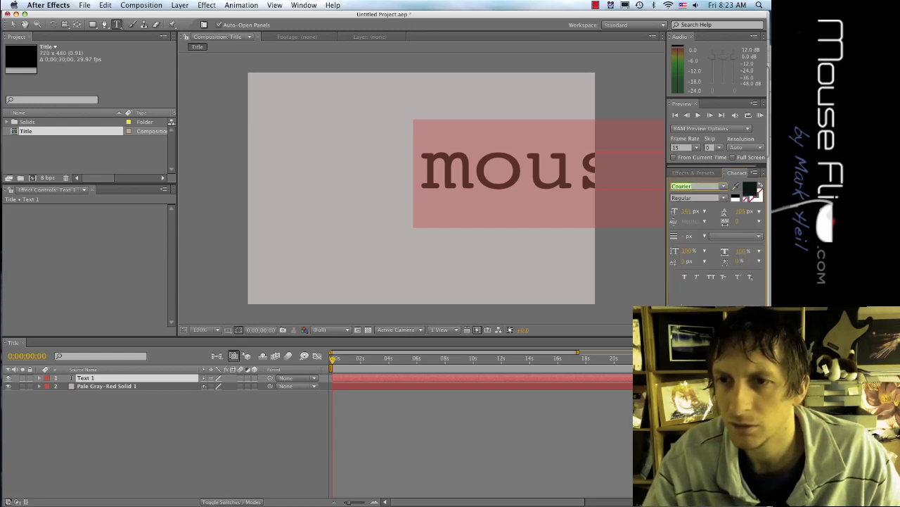
type("Traveling_Typew")
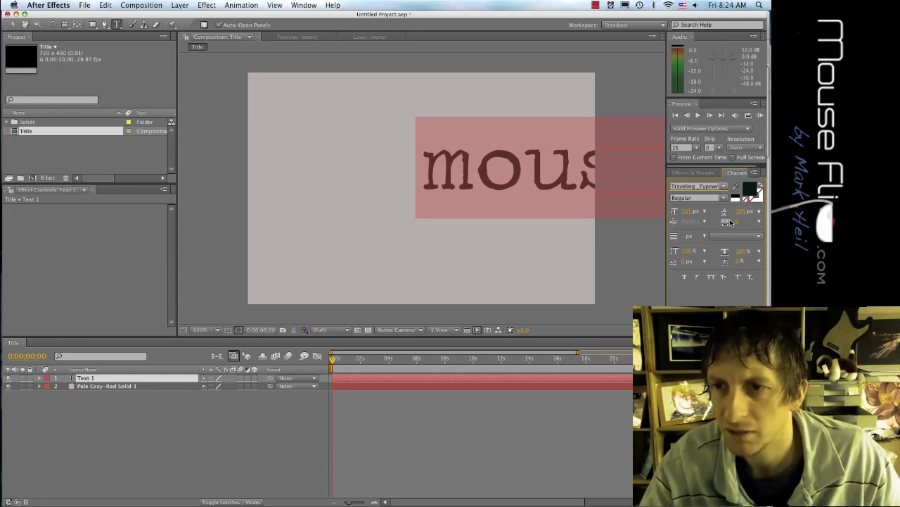
- Tighten the mouse text's letter tracking to -100
left_click(761, 223)
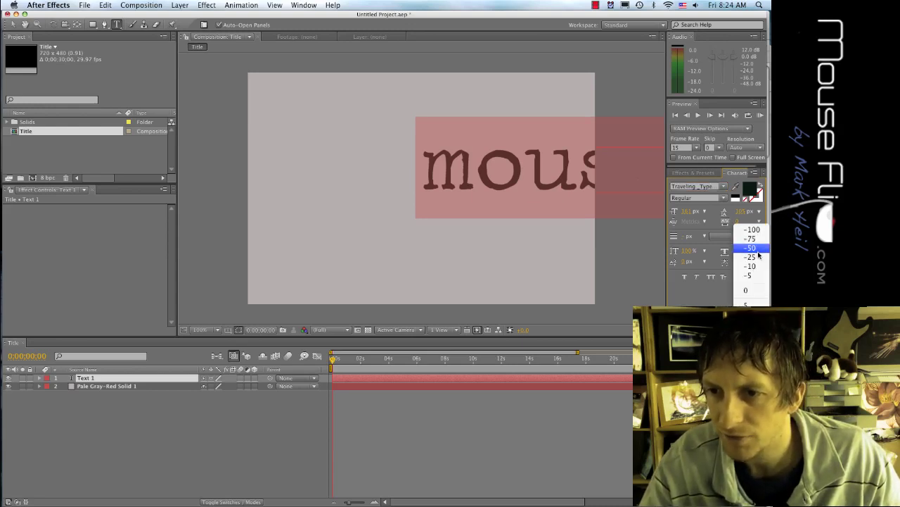
left_click(759, 253)
left_click(759, 223)
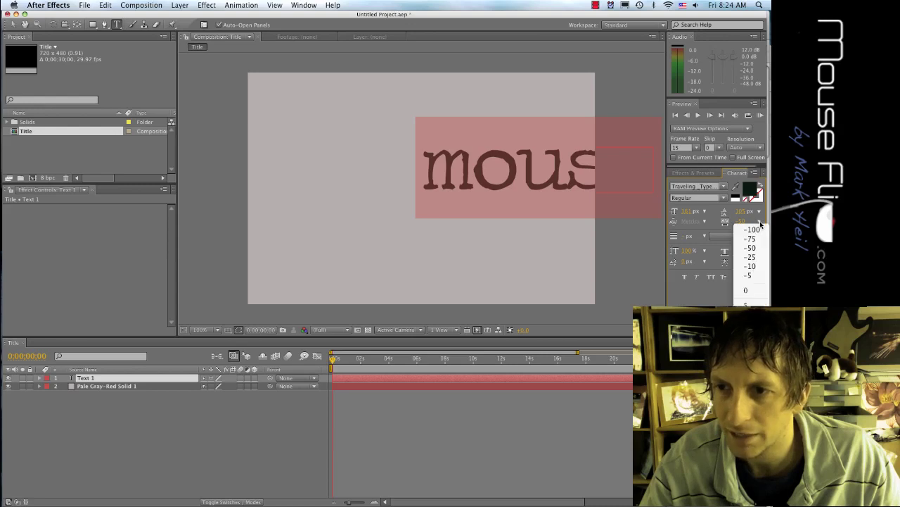
left_click(760, 236)
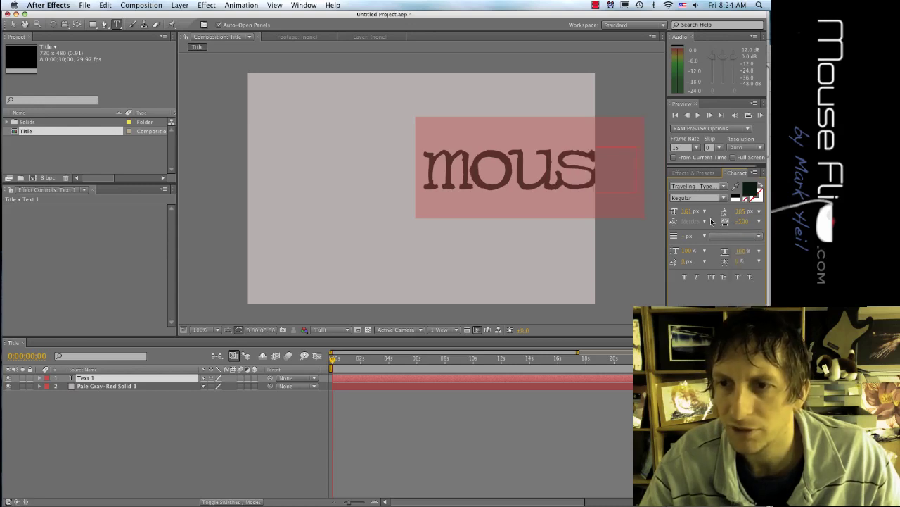
- Resize the mouse text to 85 px and position it right of centre in the frame
left_click(14, 24)
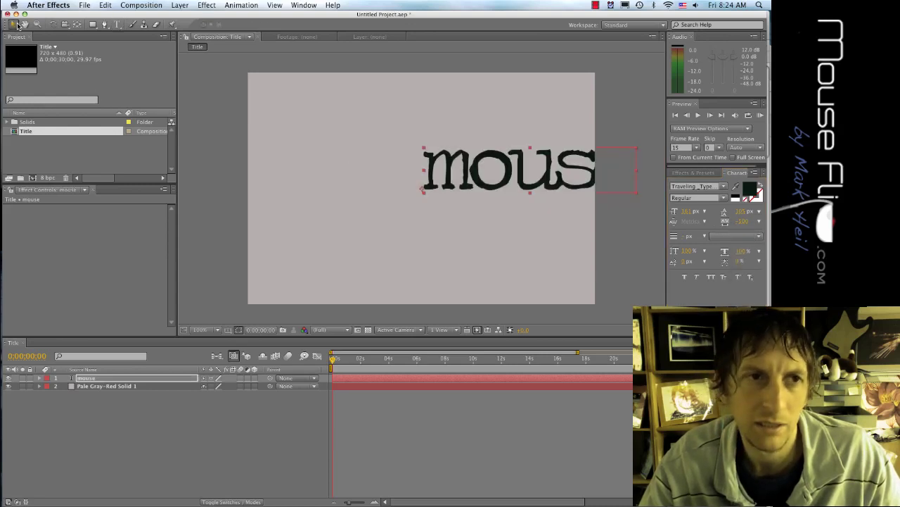
left_click_drag(452, 156, 416, 214)
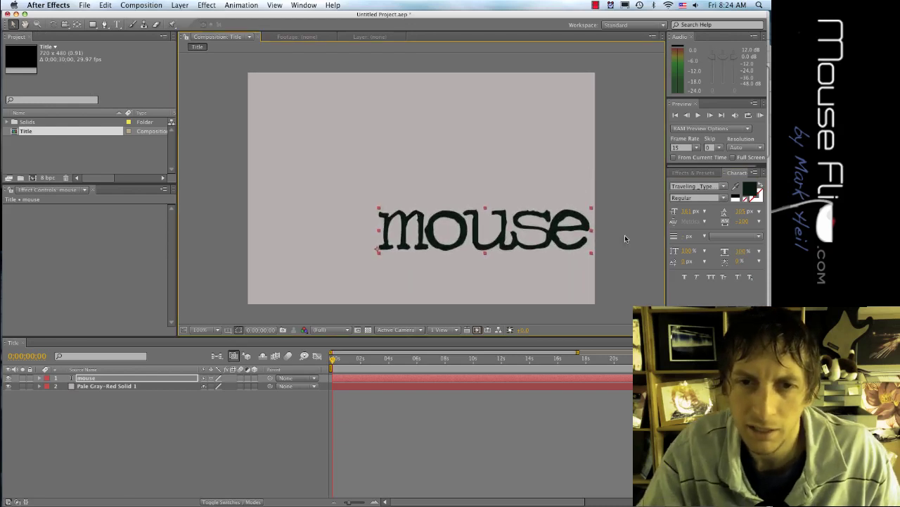
left_click_drag(687, 213, 662, 216)
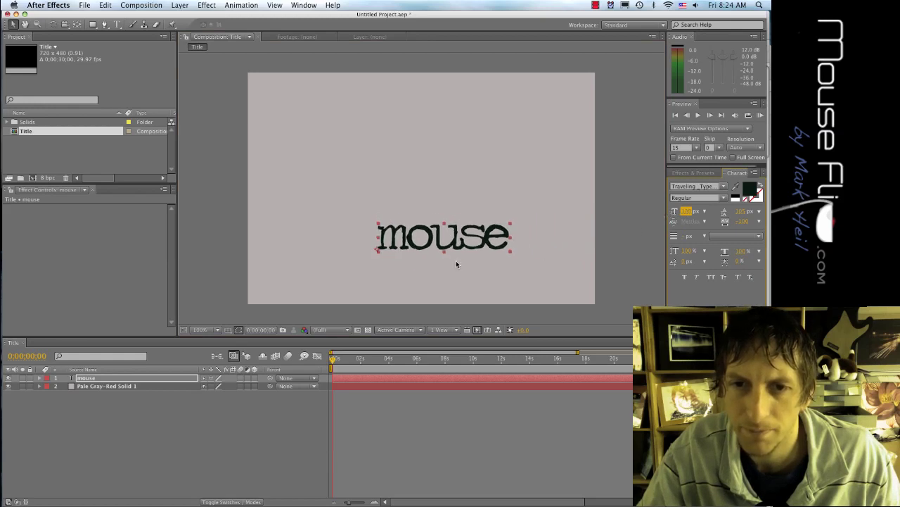
left_click_drag(464, 243, 502, 243)
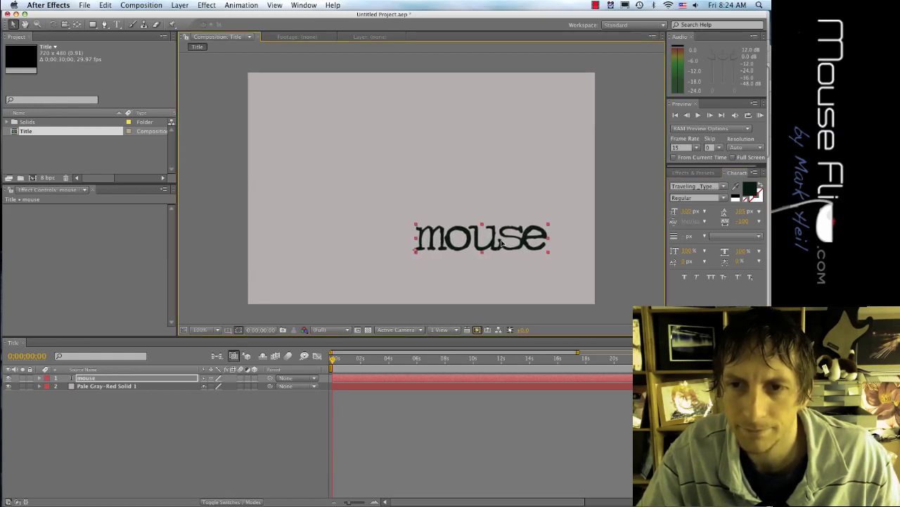
left_click_drag(691, 212, 680, 213)
left_click_drag(491, 247, 544, 249)
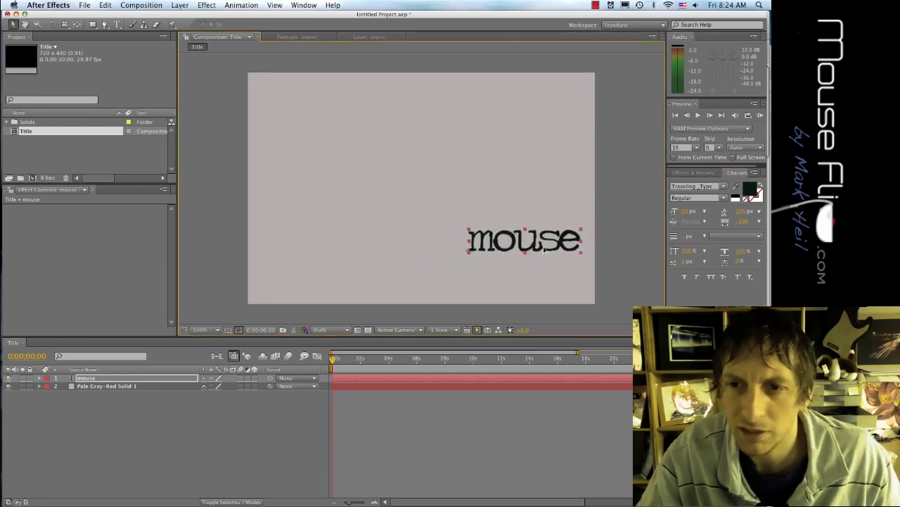
- Colour the mouse text a slightly darkened bright blue
left_click(750, 190)
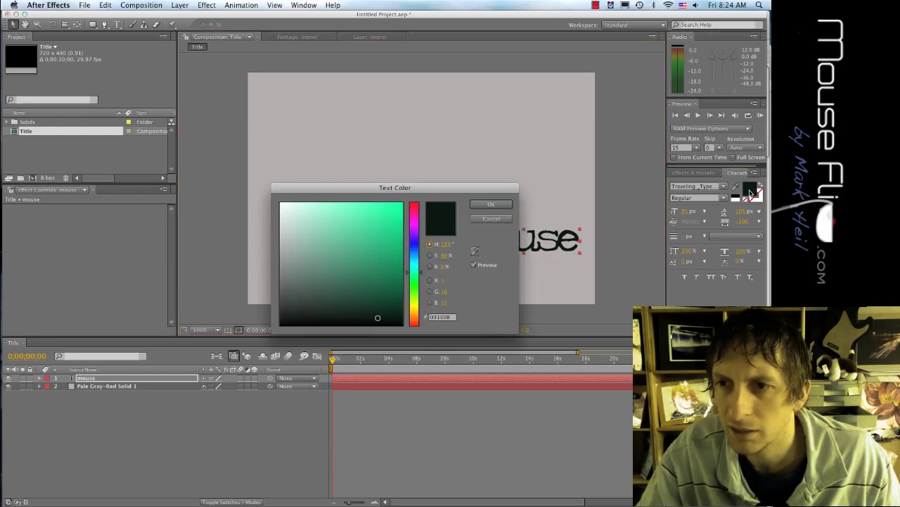
left_click_drag(415, 262, 416, 250)
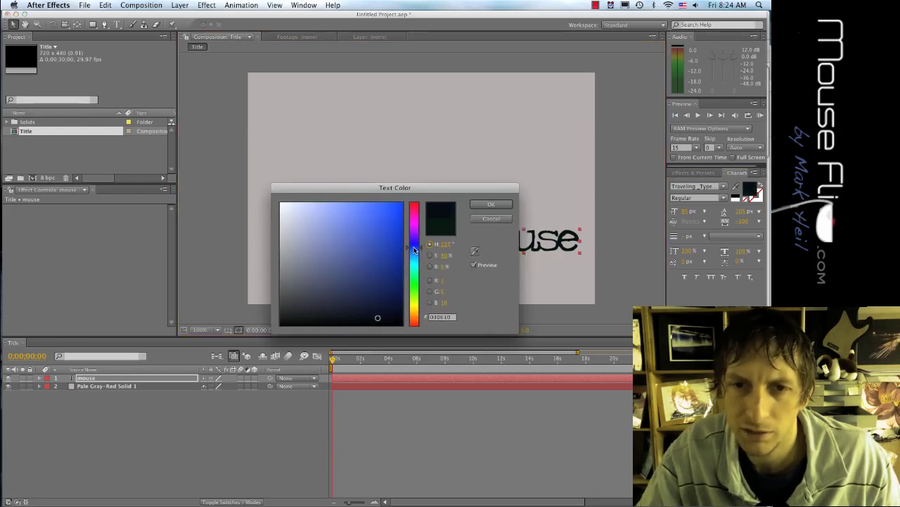
left_click(400, 205)
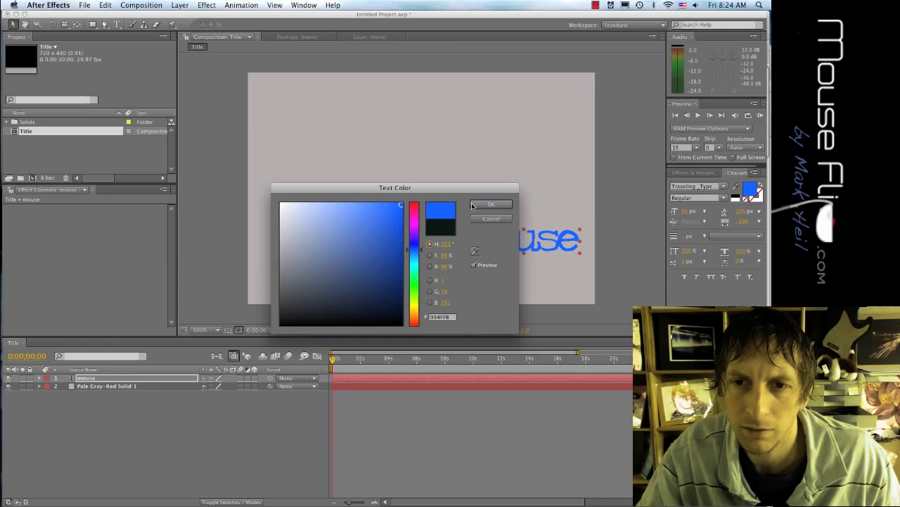
left_click(398, 224)
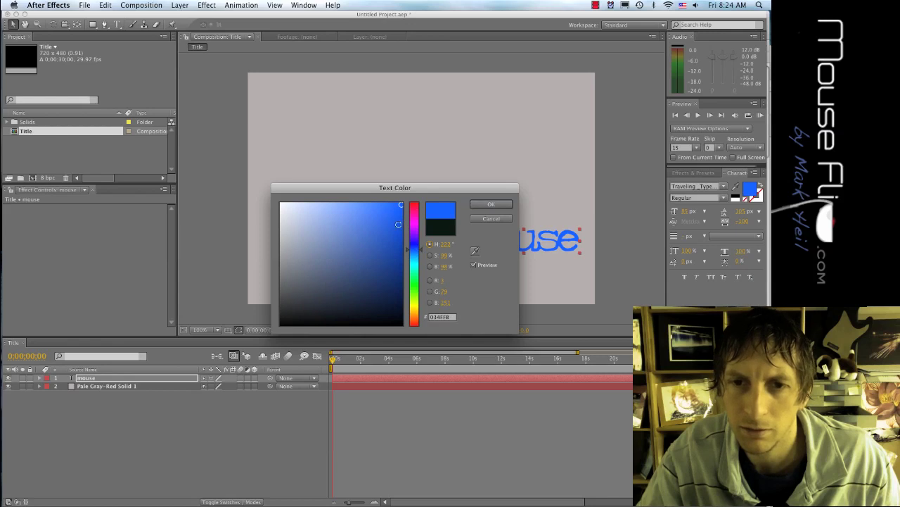
left_click(491, 206)
- Park mouse off the right edge, then at 0:00:00:26 drag it into the lower right
left_click_drag(510, 250, 637, 276)
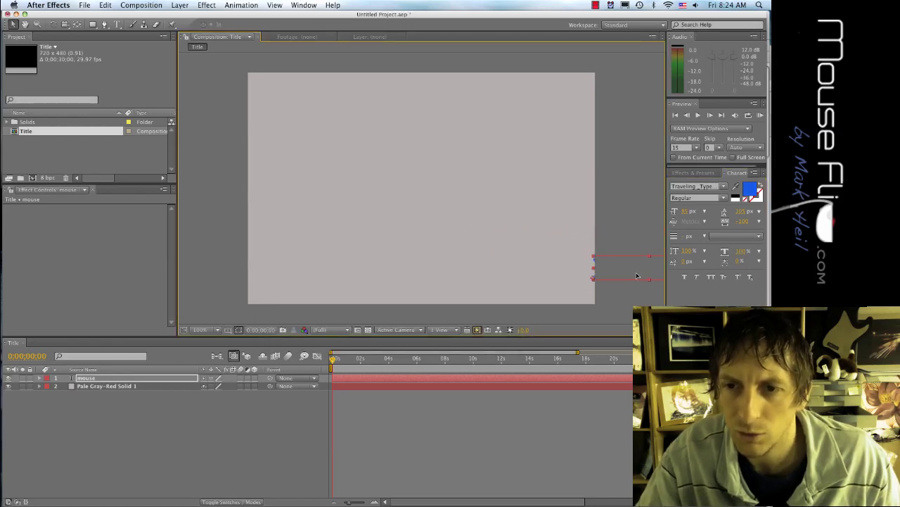
key("super+grave")
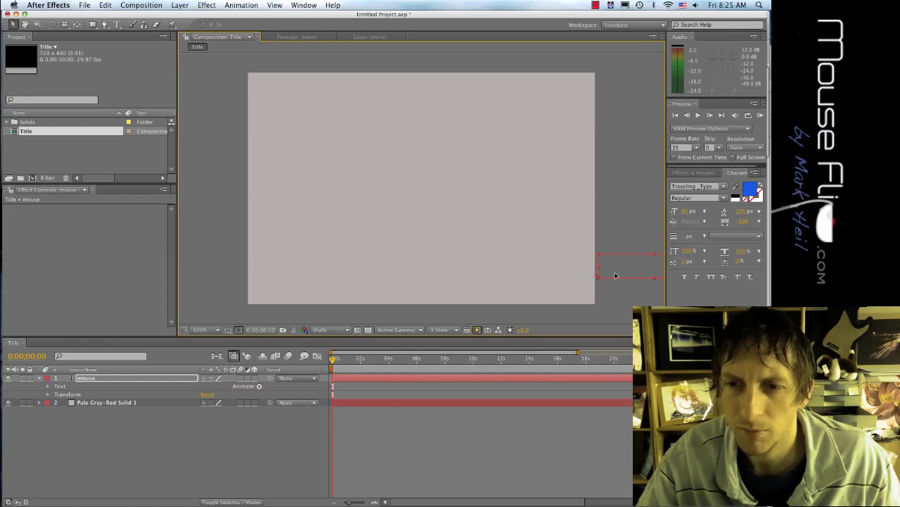
left_click(335, 360)
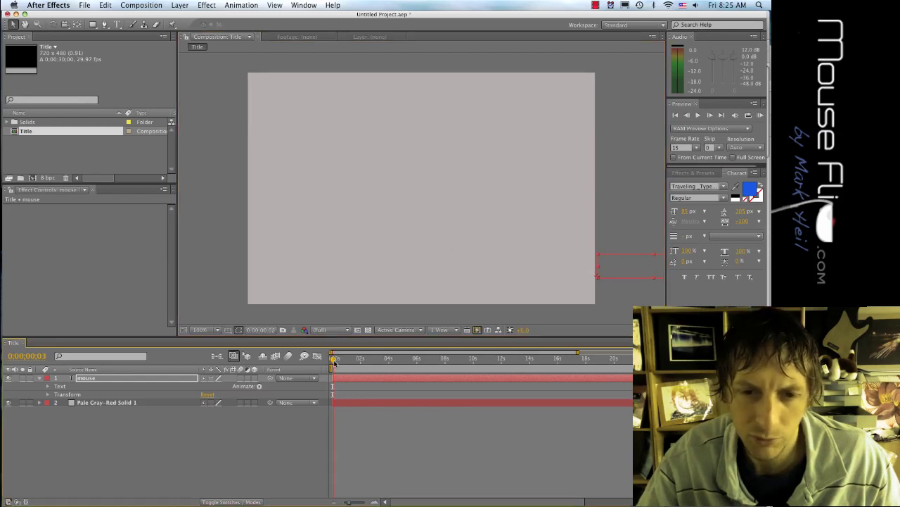
left_click_drag(335, 359, 344, 359)
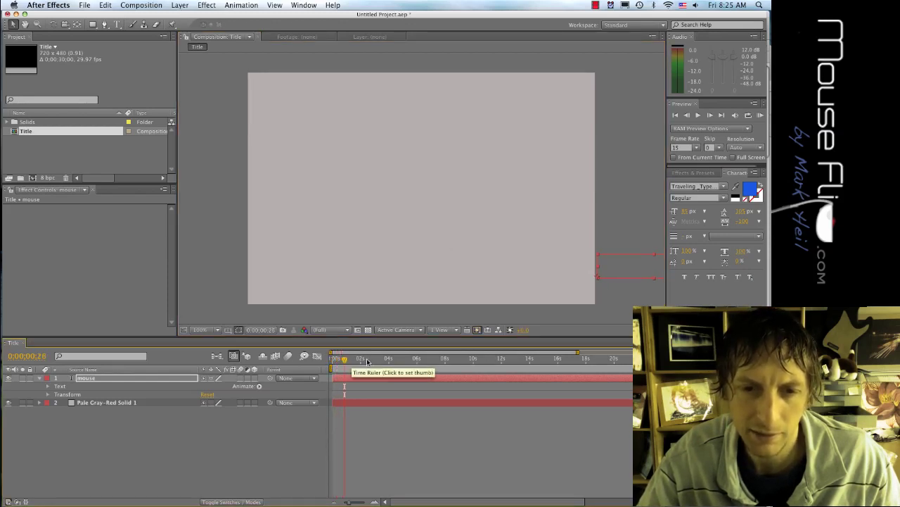
left_click(621, 272)
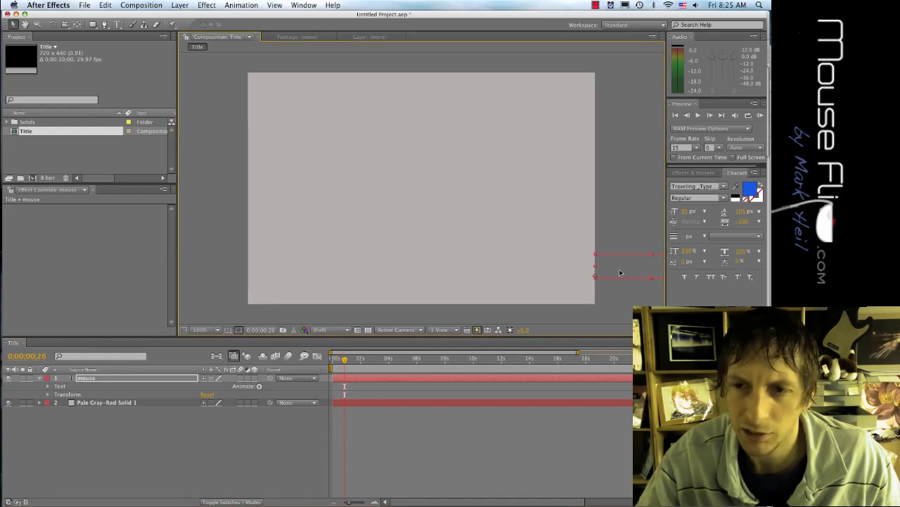
left_click_drag(620, 272, 447, 277)
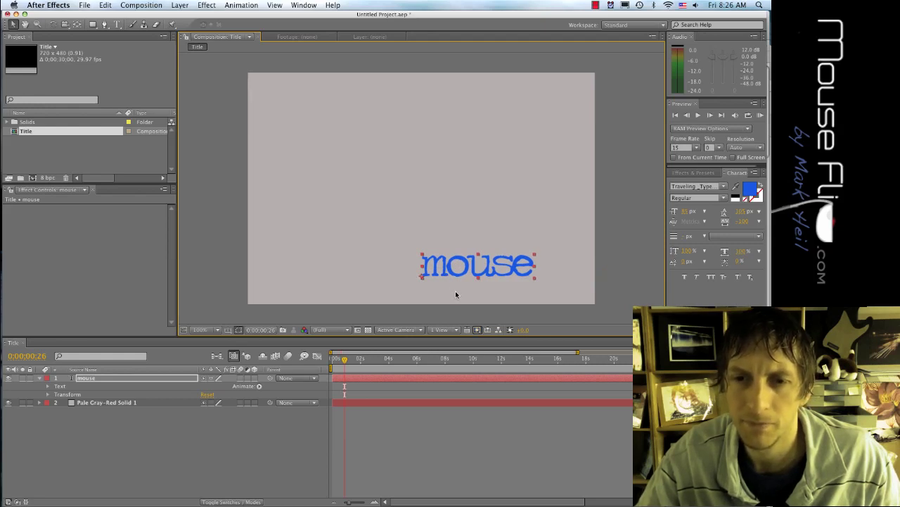
- Duplicate the mouse text layer and retype the copy as 'flip'
left_click(145, 439)
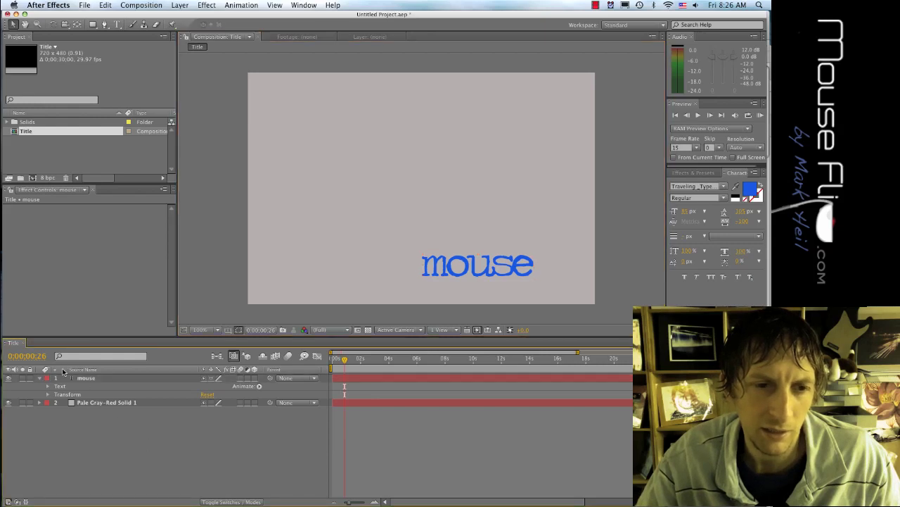
left_click(106, 379)
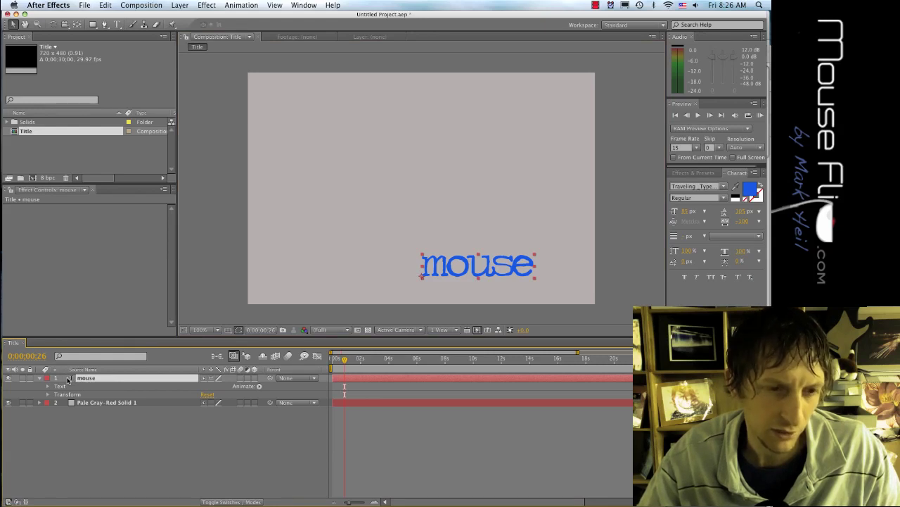
key("super+d")
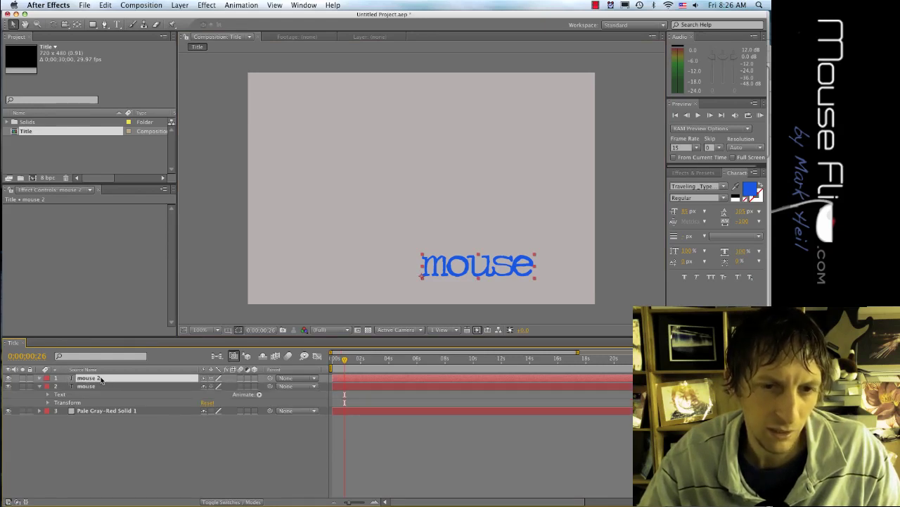
double_click(98, 379)
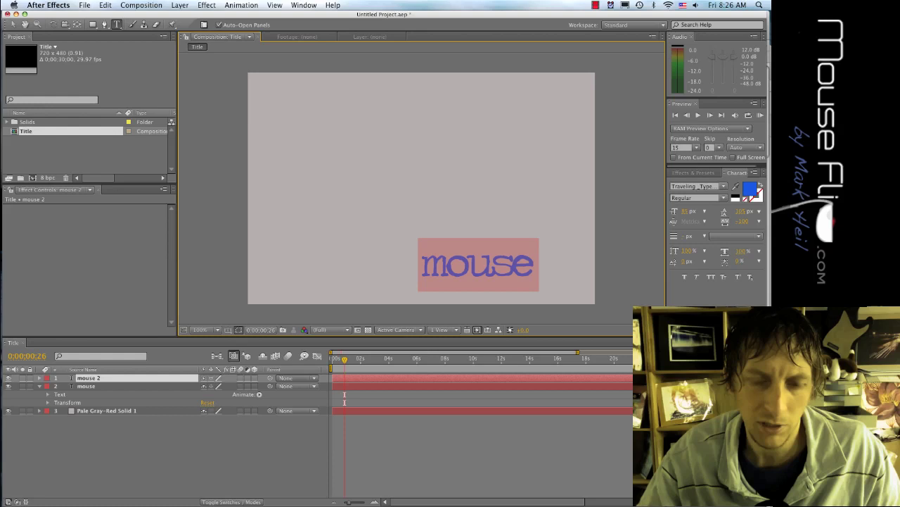
left_click(480, 266)
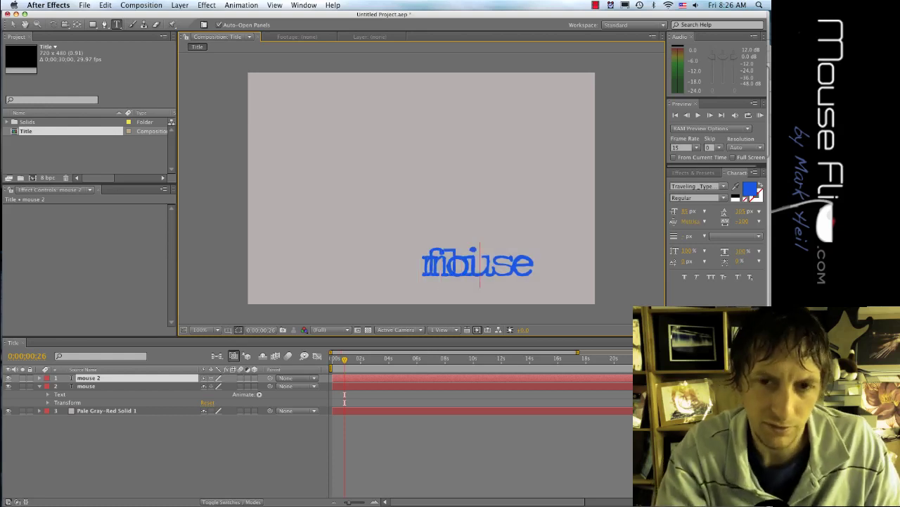
left_click(502, 266)
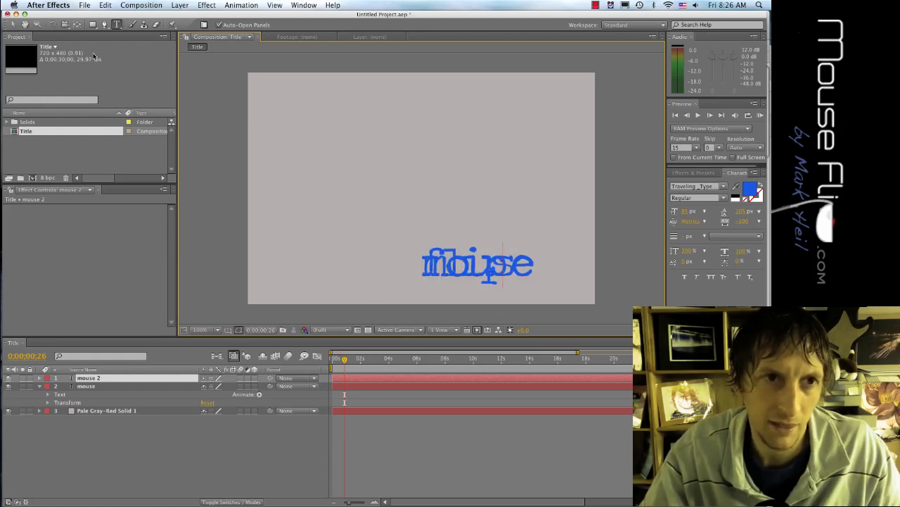
left_click(12, 24)
- Move the flip text off the right edge and return the playhead to 0:00:00:00
left_click_drag(454, 274, 628, 275)
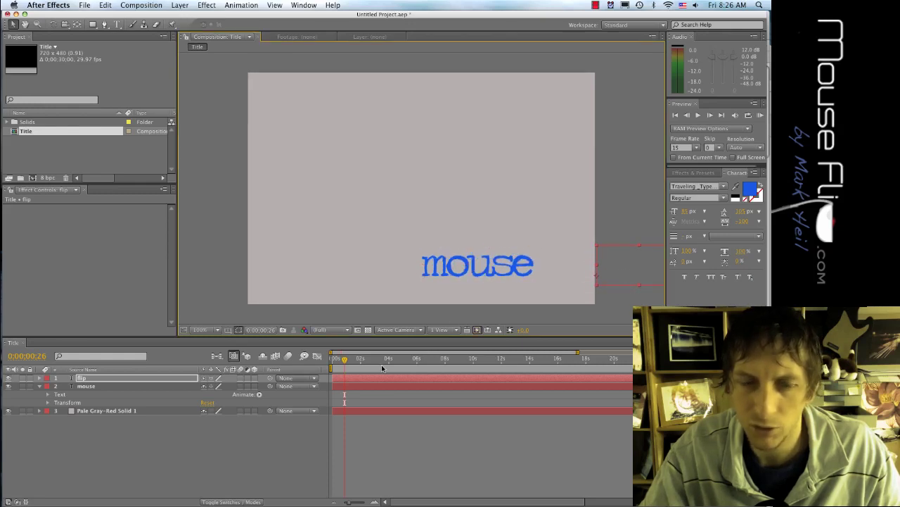
left_click_drag(343, 362, 332, 360)
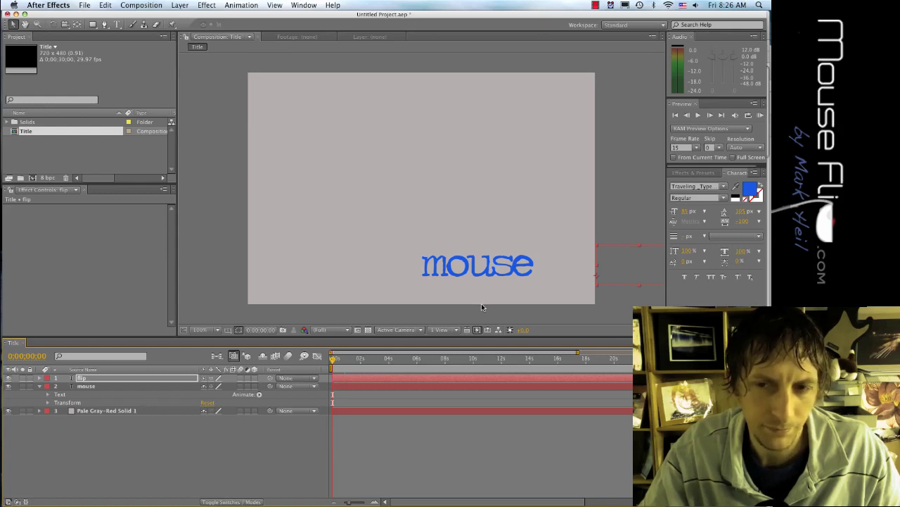
left_click(494, 278)
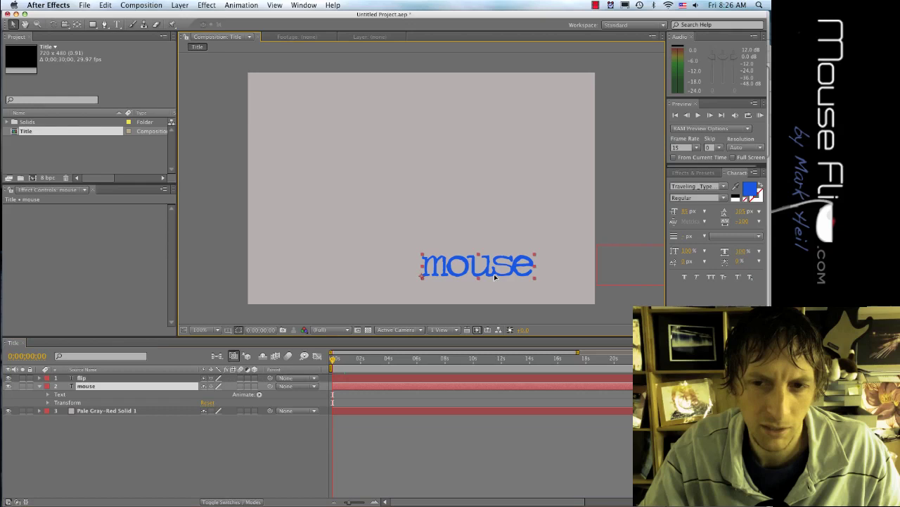
- Keyframe mouse's Position off-frame right at 0s and in the lower comp at 0:00:00:25
left_click_drag(494, 278, 621, 279)
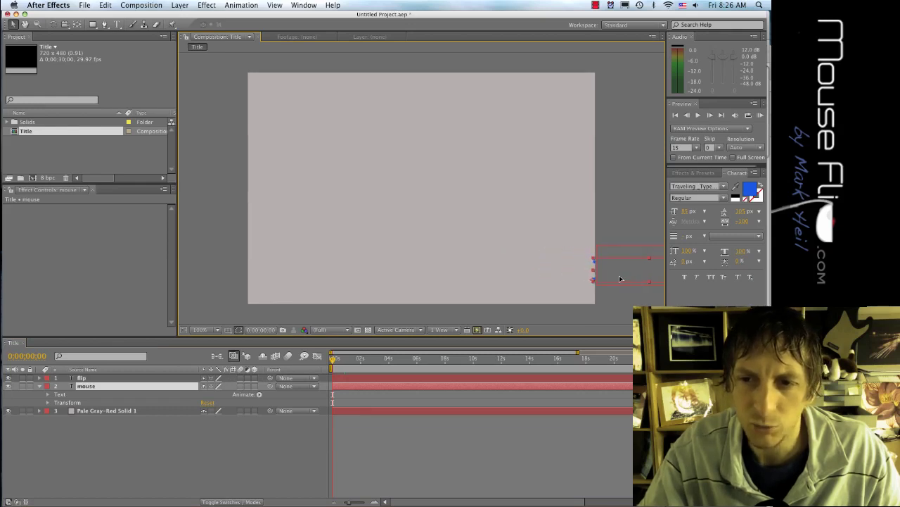
key("Return")
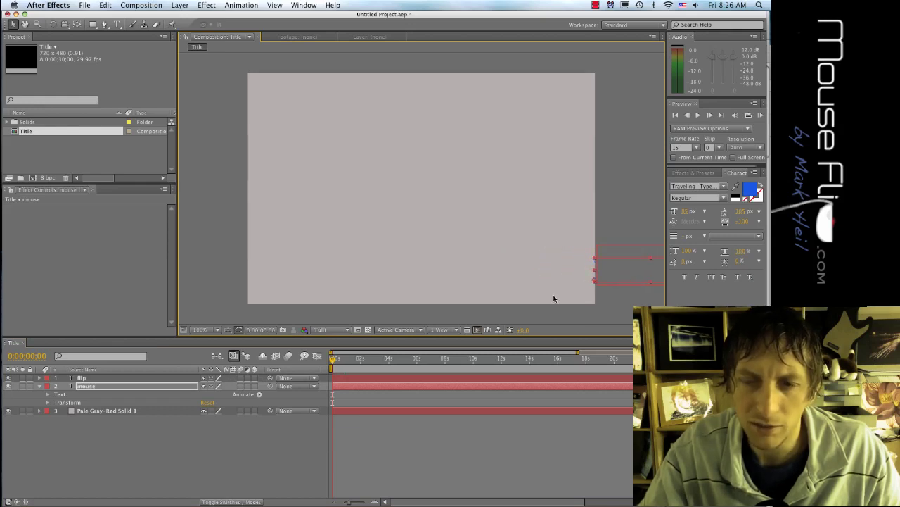
left_click(47, 402)
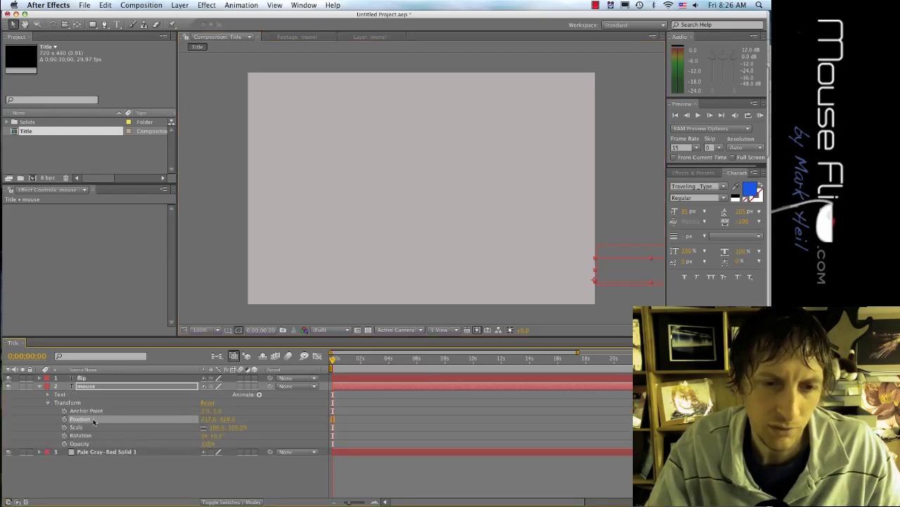
left_click(65, 419)
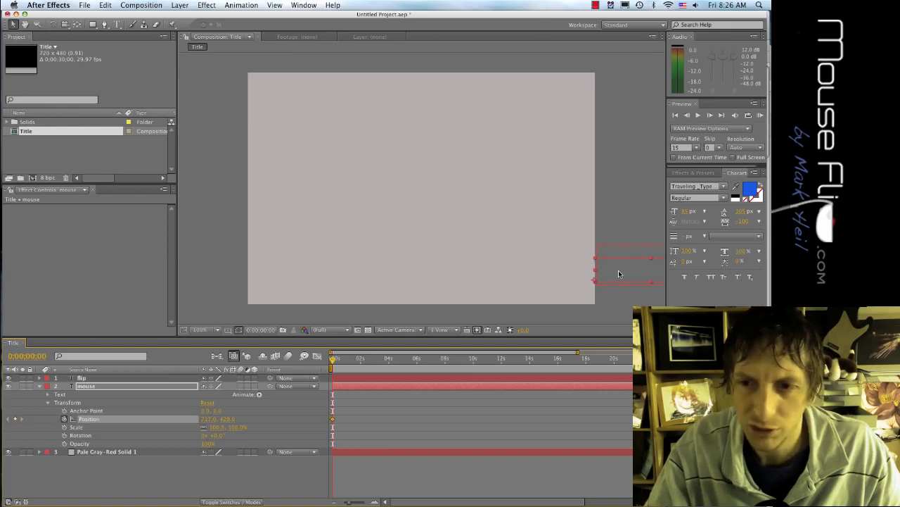
left_click_drag(619, 271, 447, 278)
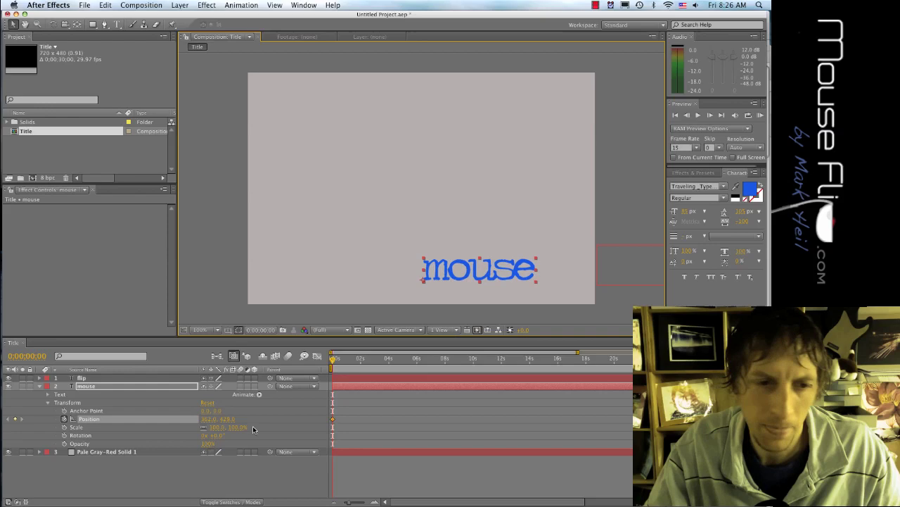
key("super+z")
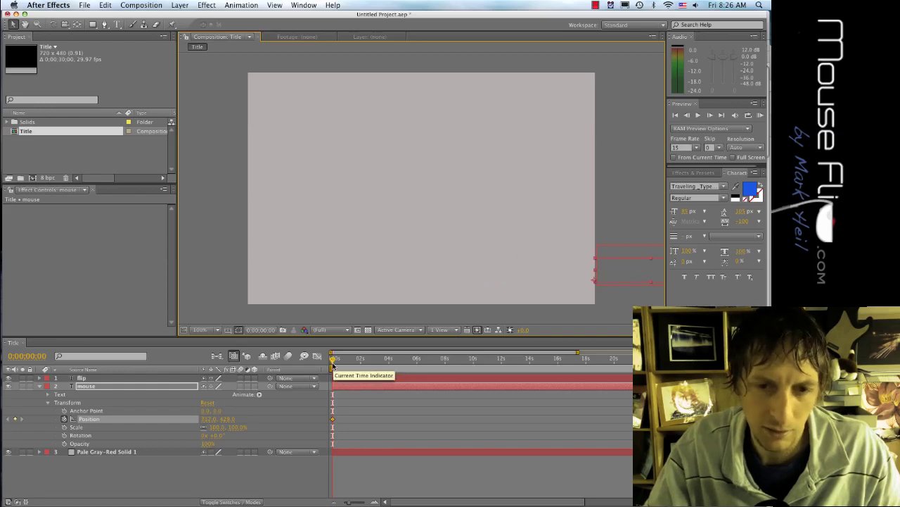
left_click_drag(334, 361, 344, 361)
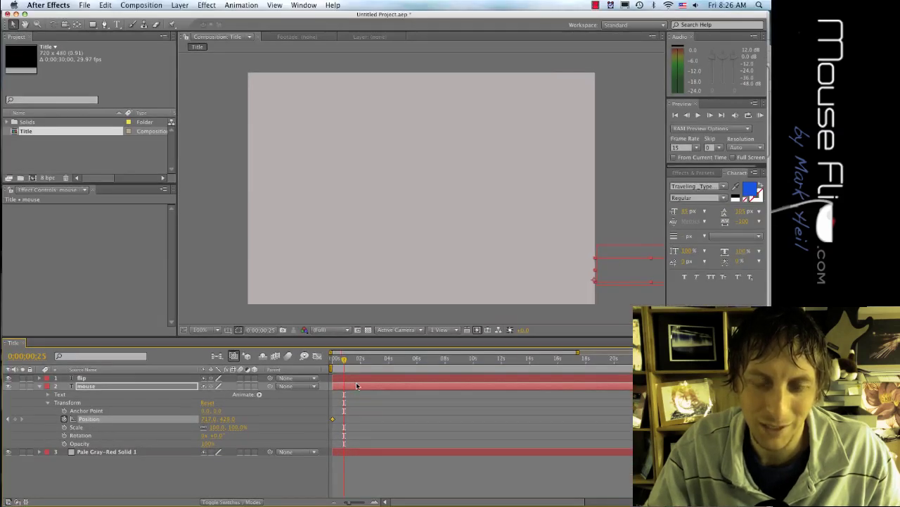
left_click_drag(622, 274, 450, 279)
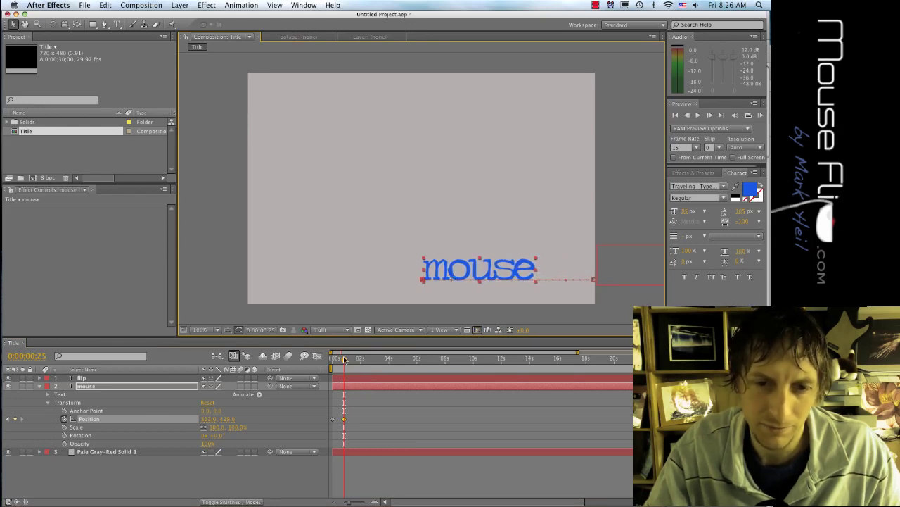
left_click_drag(344, 360, 330, 360)
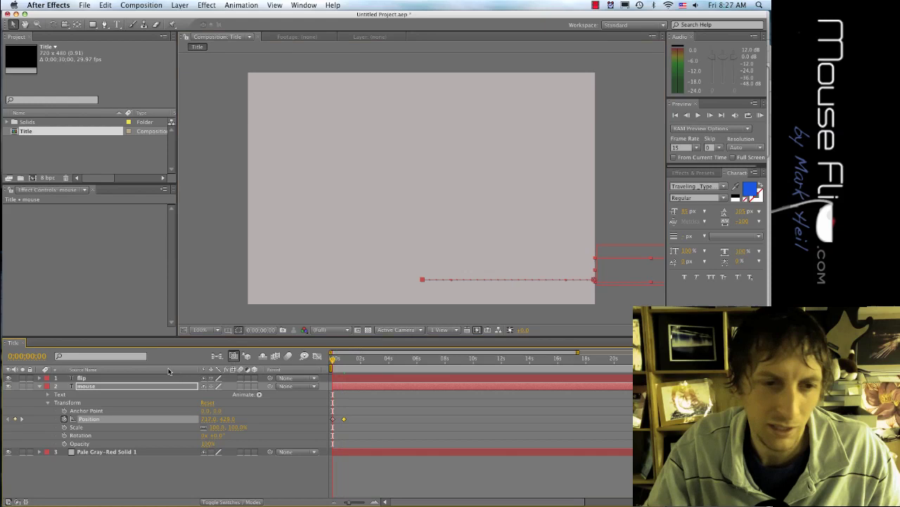
- Keyframe the flip layer's Position so it lands beside 'mouse' at about 22 frames
left_click(130, 378)
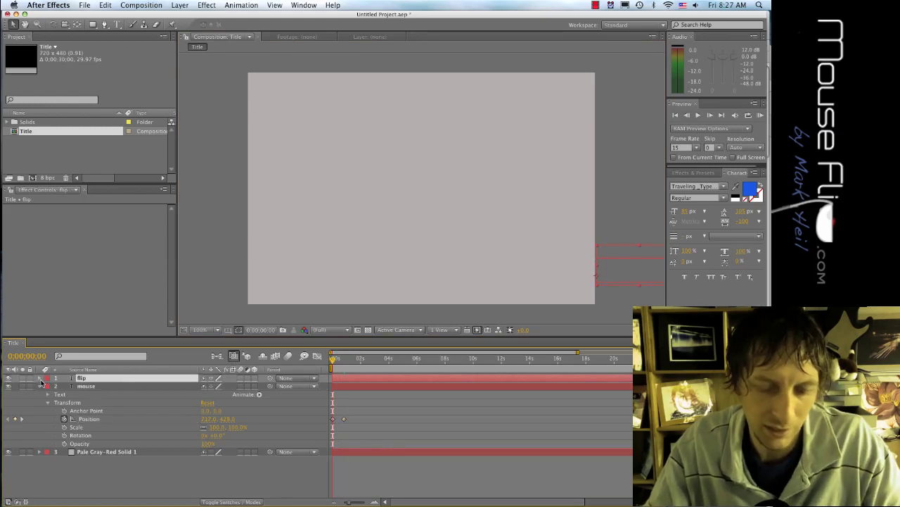
key("p")
left_click(64, 385)
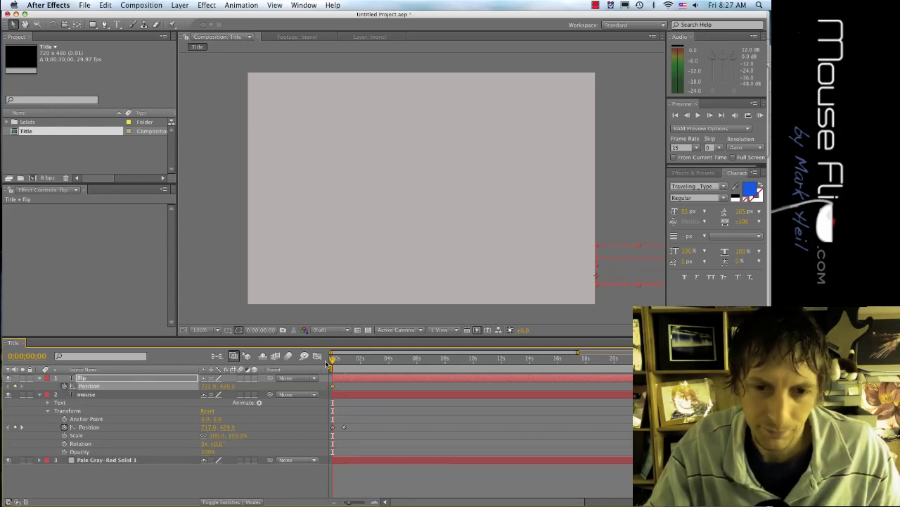
left_click_drag(333, 360, 344, 361)
left_click_drag(593, 283, 551, 277)
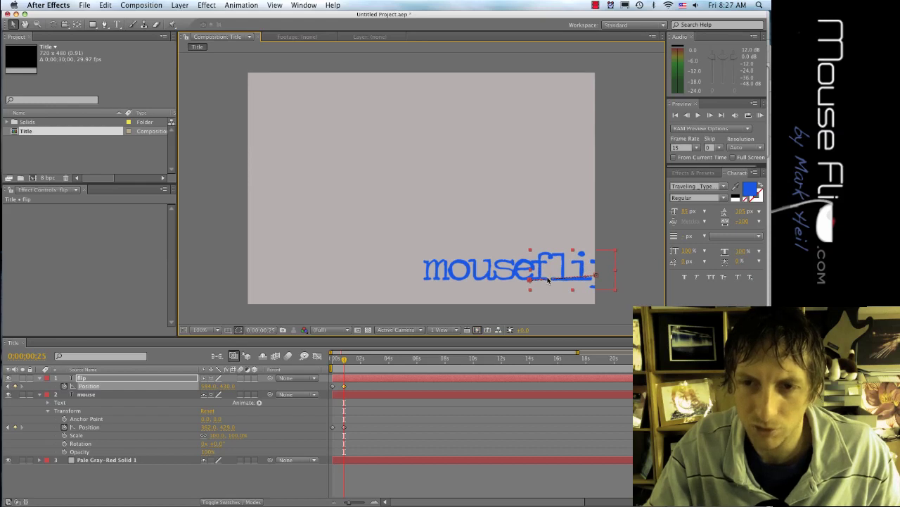
- Scrub the timeline to preview flip sliding in beside mouse
mouse_move(344, 364)
left_mouse_down()
mouse_move(333, 364)
mouse_move(344, 364)
left_mouse_up()
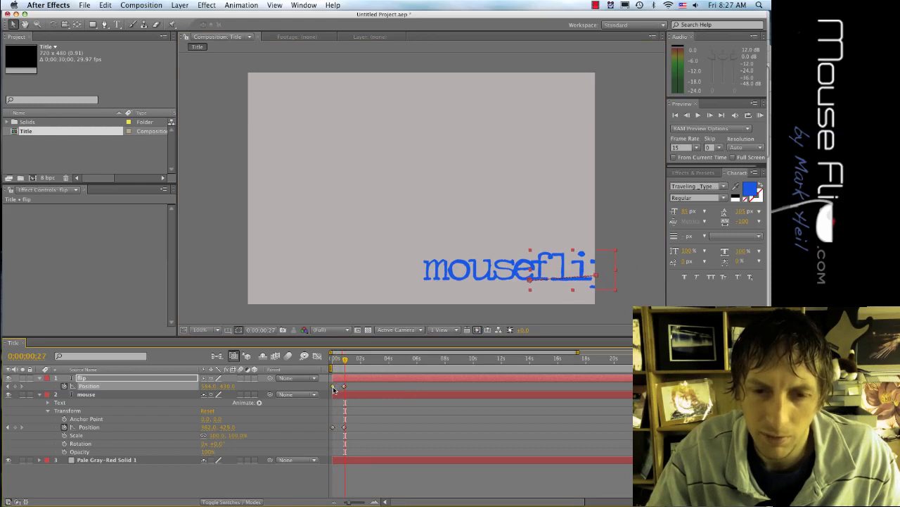
mouse_move(333, 388)
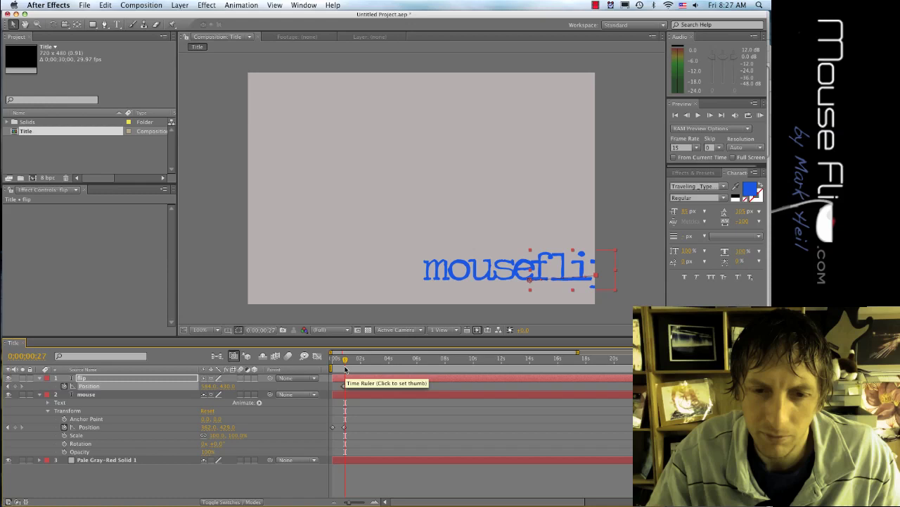
mouse_move(345, 363)
left_mouse_down()
mouse_move(333, 364)
mouse_move(345, 364)
mouse_move(356, 389)
mouse_move(348, 364)
mouse_move(337, 364)
mouse_move(357, 366)
left_mouse_up()
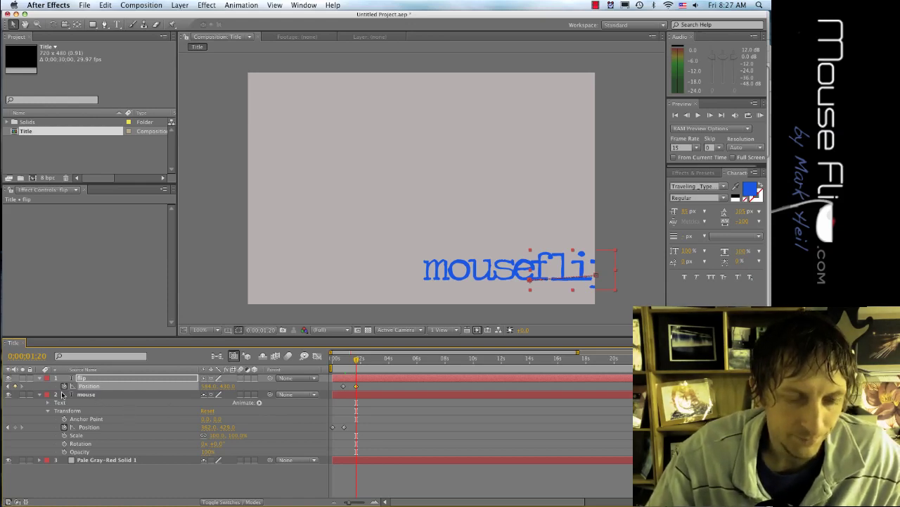
- Keyframe flip's Rotation from 0° at 1:20 to -180° at 2:22, then check the start
key("r")
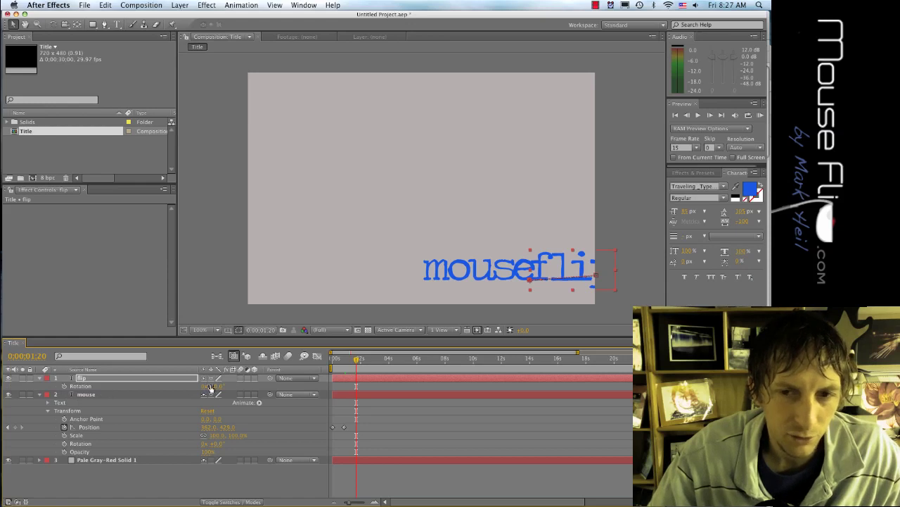
left_click(64, 386)
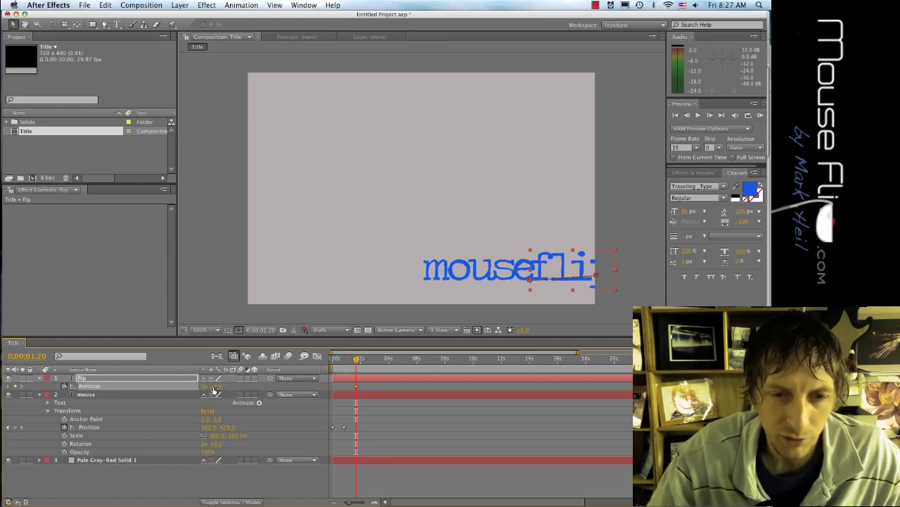
left_click_drag(213, 389, 138, 397)
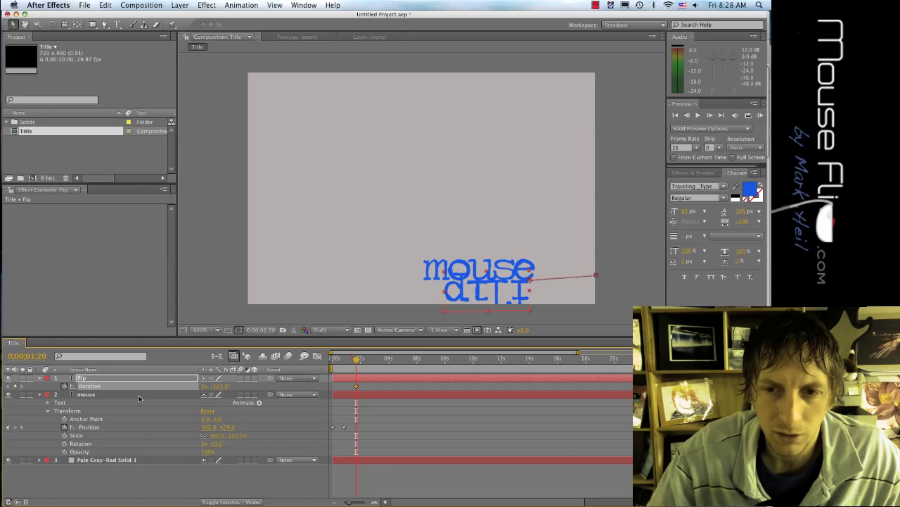
key("super+z")
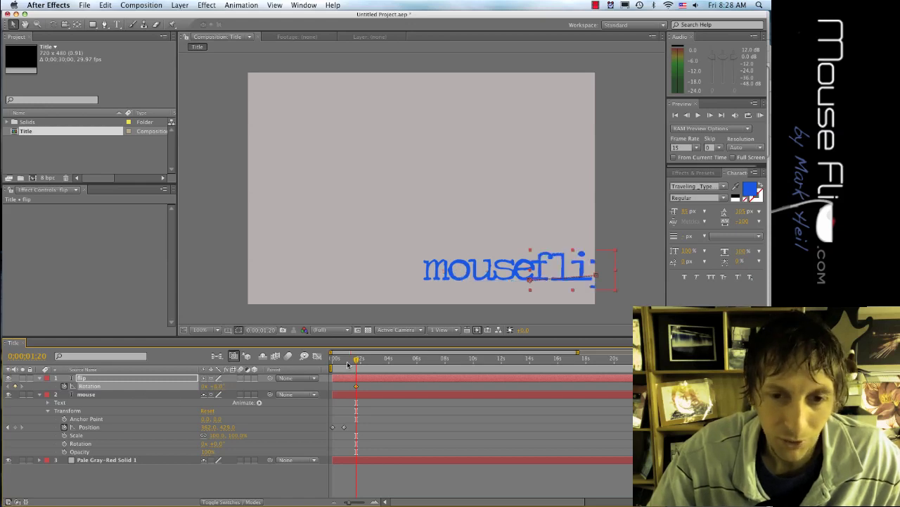
left_click_drag(356, 362, 366, 363)
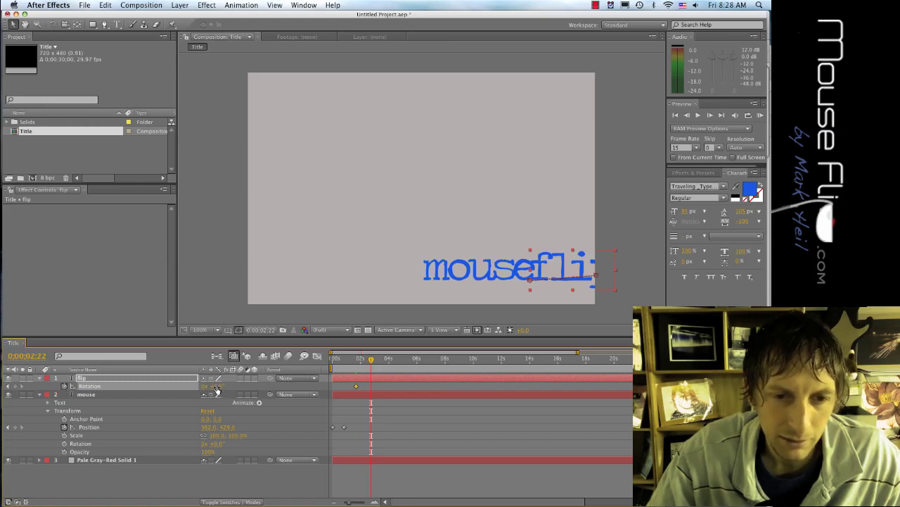
left_click_drag(217, 389, 136, 394)
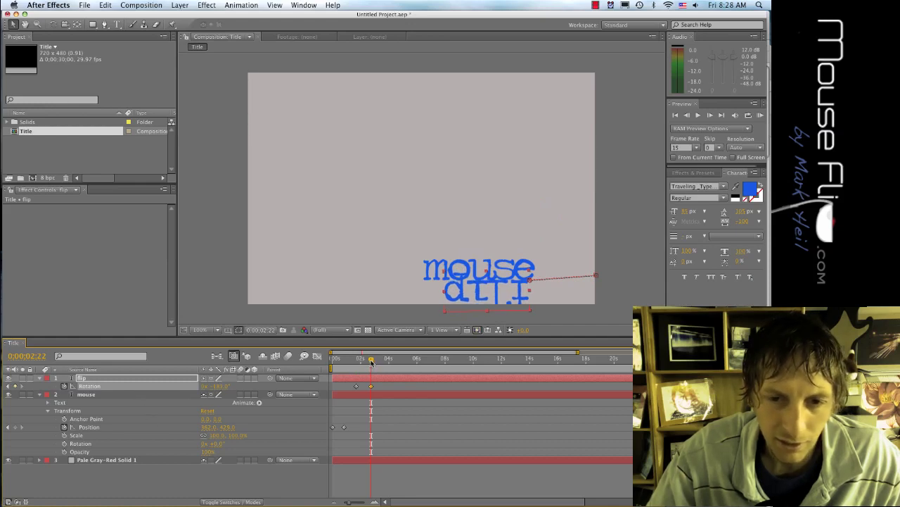
left_click_drag(372, 362, 357, 361)
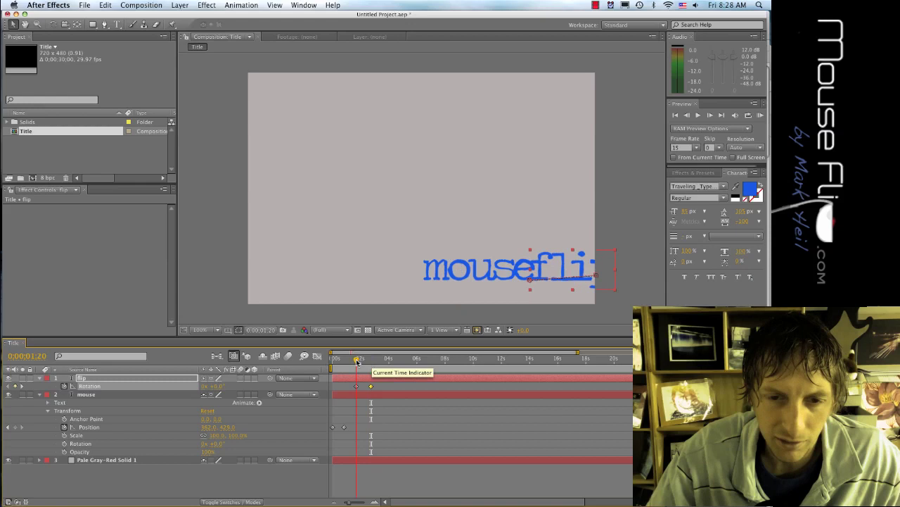
- Keyframe mouse's Rotation from 0° at 1:20 to -180° near 2:22, then preview both flipping
left_click(111, 396)
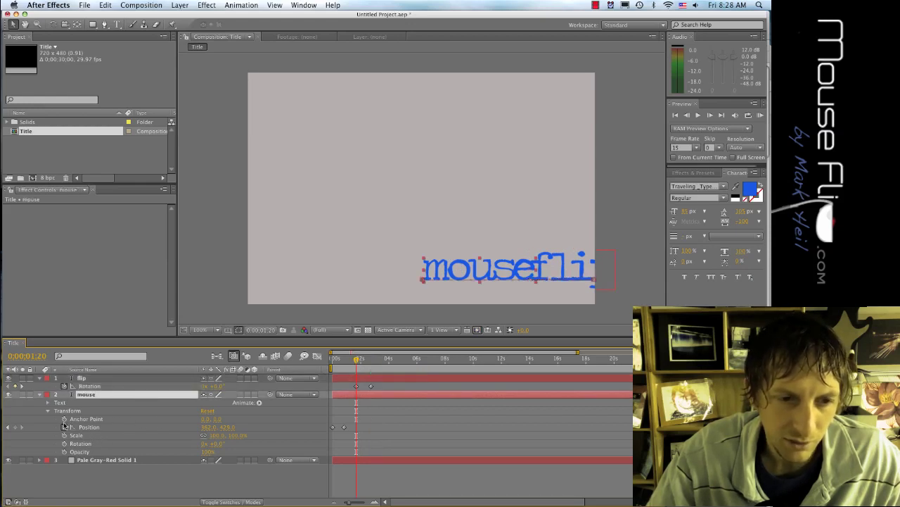
left_click(64, 443)
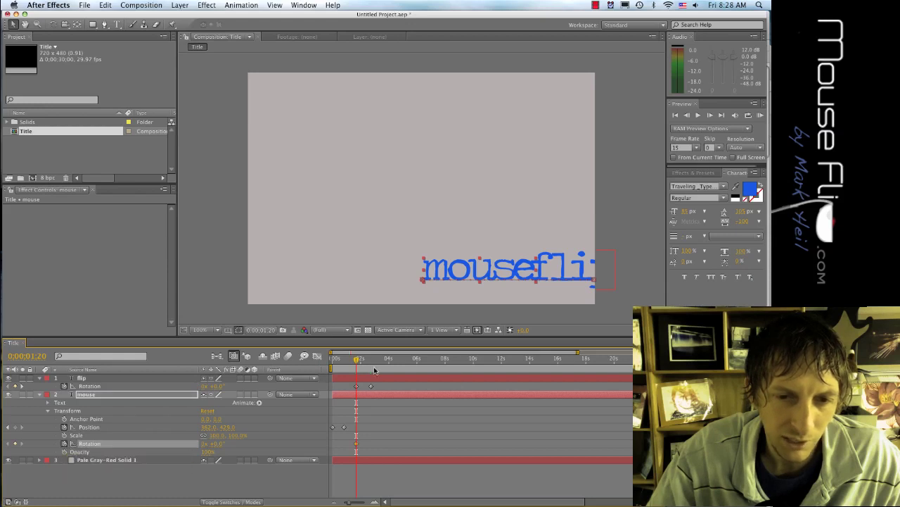
left_click_drag(356, 363, 371, 363)
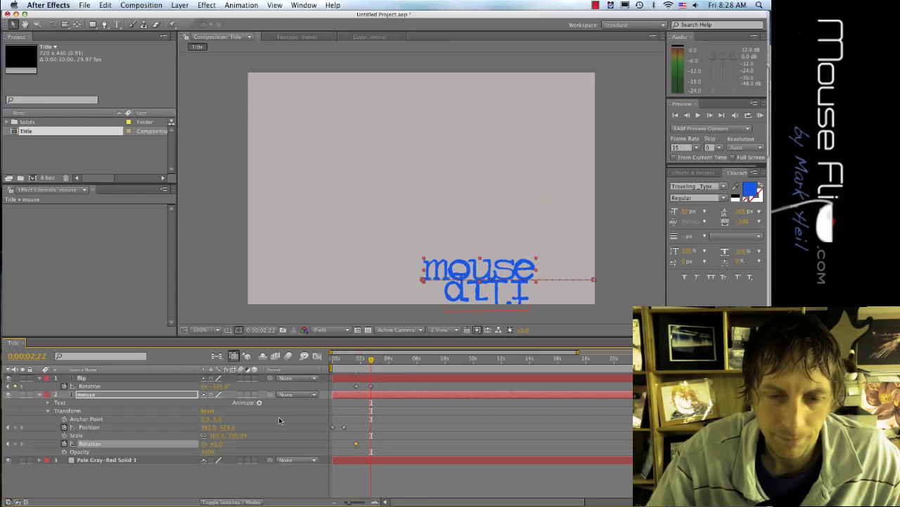
left_click_drag(213, 447, 134, 450)
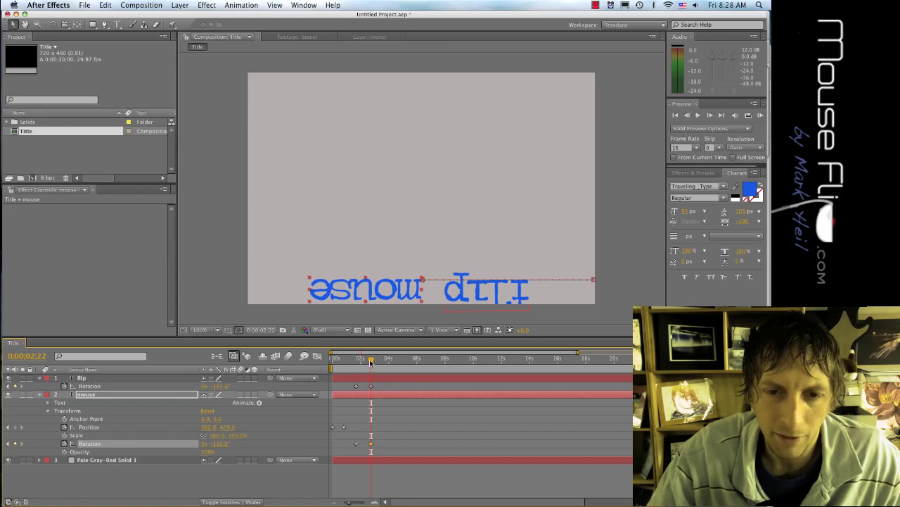
mouse_move(371, 362)
left_mouse_down()
mouse_move(341, 363)
mouse_move(373, 379)
left_mouse_up()
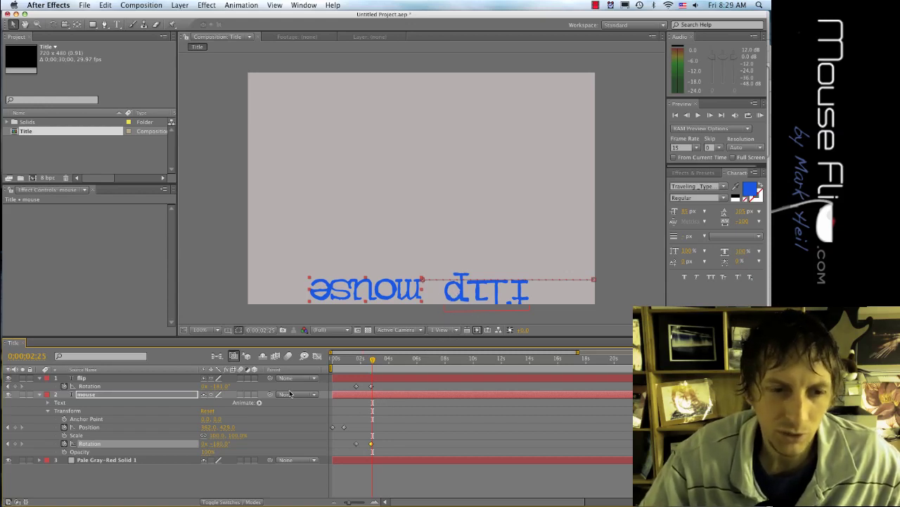
- Keyframe flip's Scale so it grows to 492% by about 4:01
left_click(109, 378)
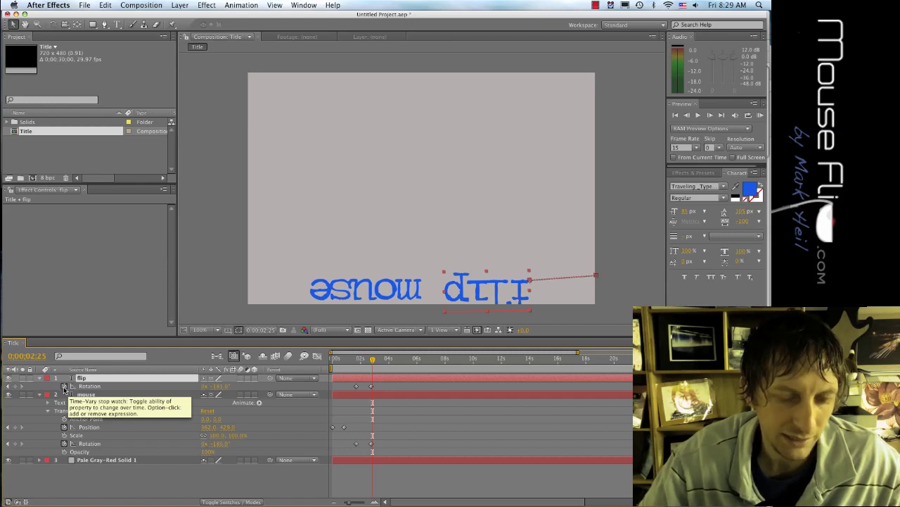
key("s")
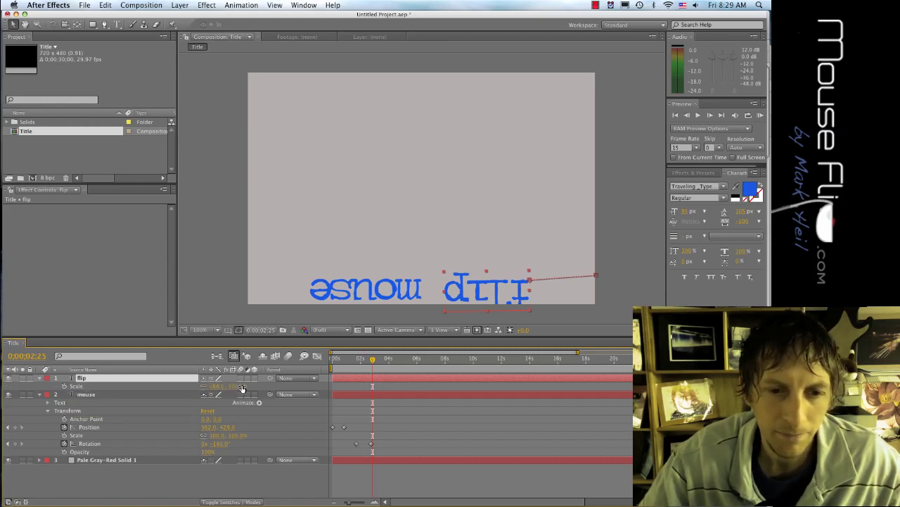
left_click_drag(239, 389, 342, 388)
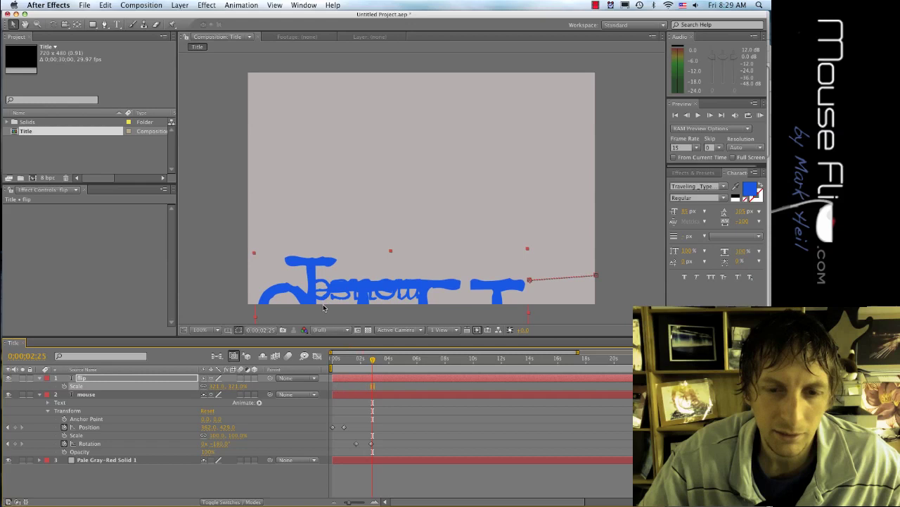
key("cmd+z")
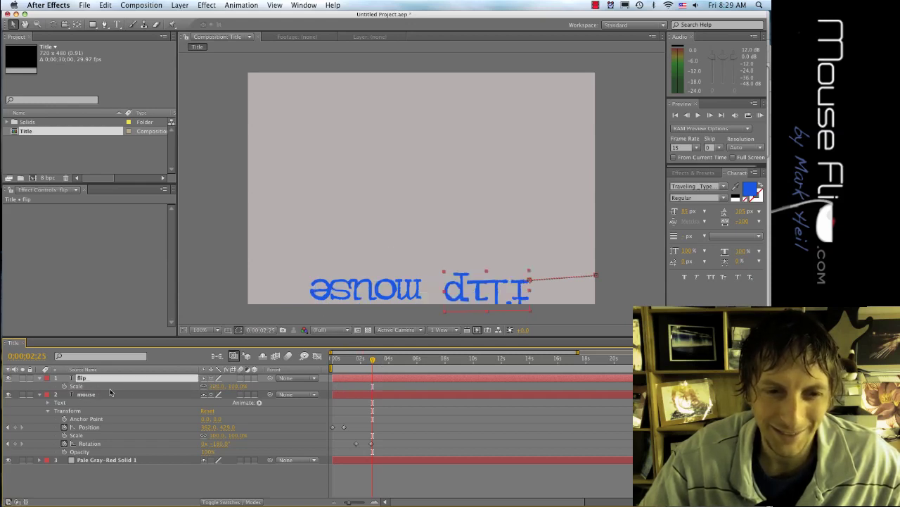
left_click(65, 386)
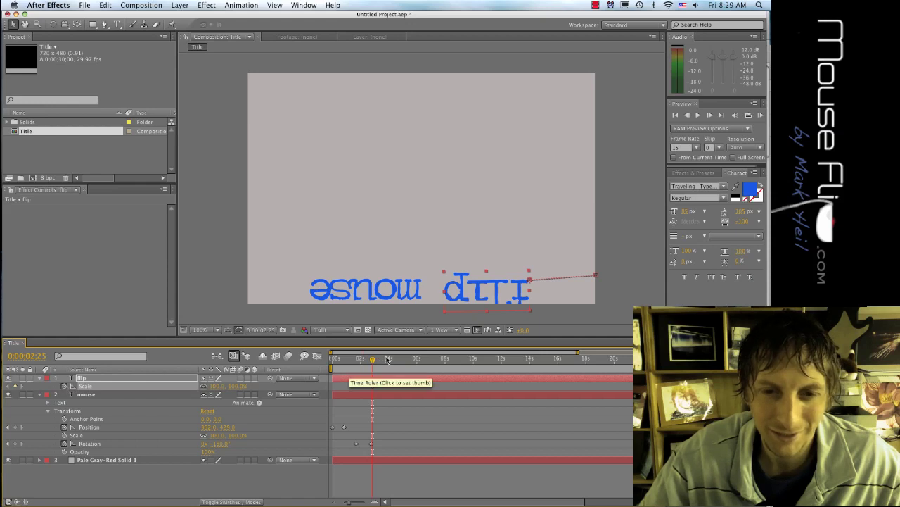
left_click_drag(373, 360, 389, 361)
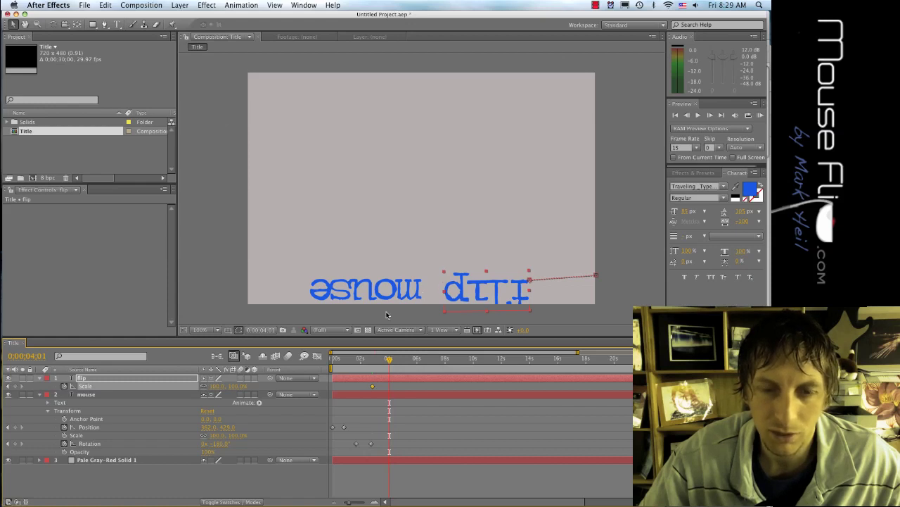
left_click_drag(236, 386, 438, 399)
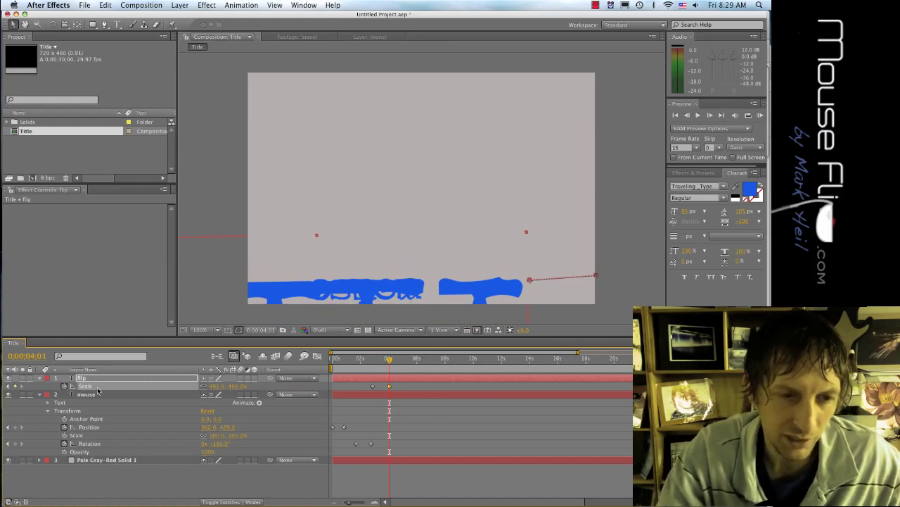
- Keyframe flip's Position to move the enlarged word up toward frame centre, then preview
key("shift+p")
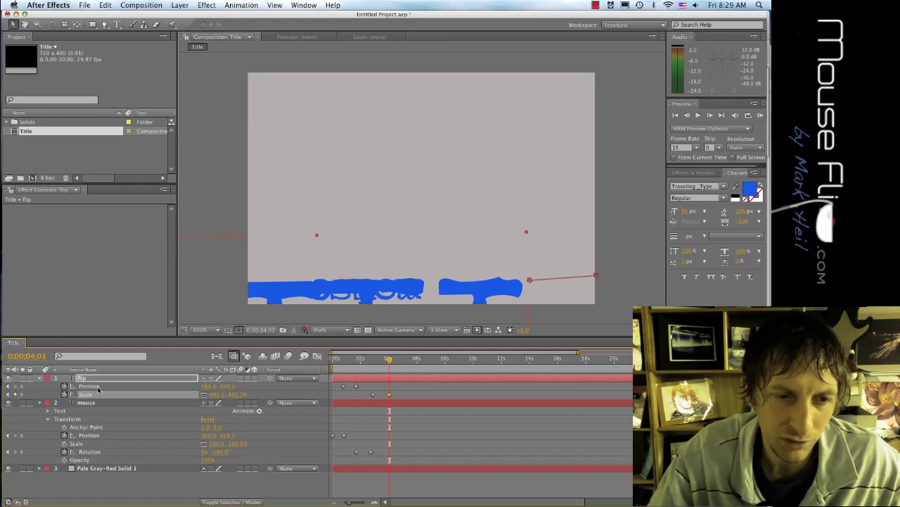
left_click(99, 387)
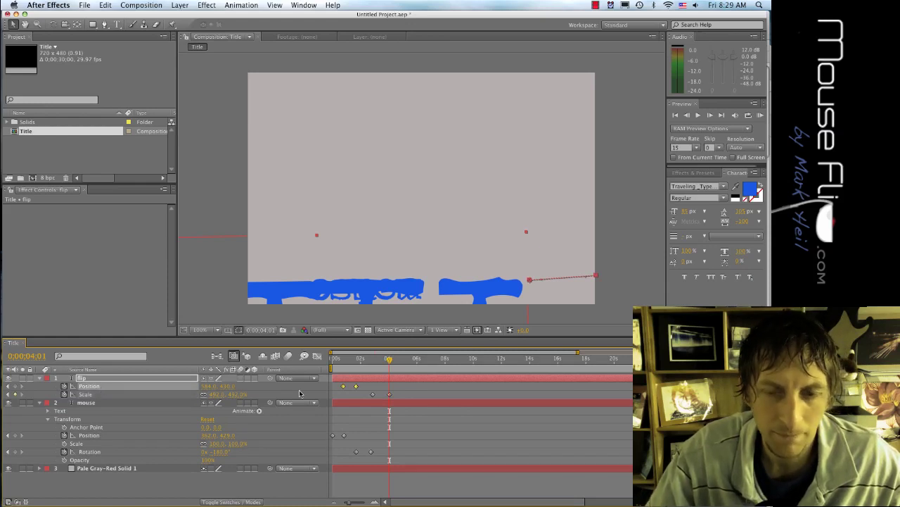
left_click_drag(484, 288, 652, 159)
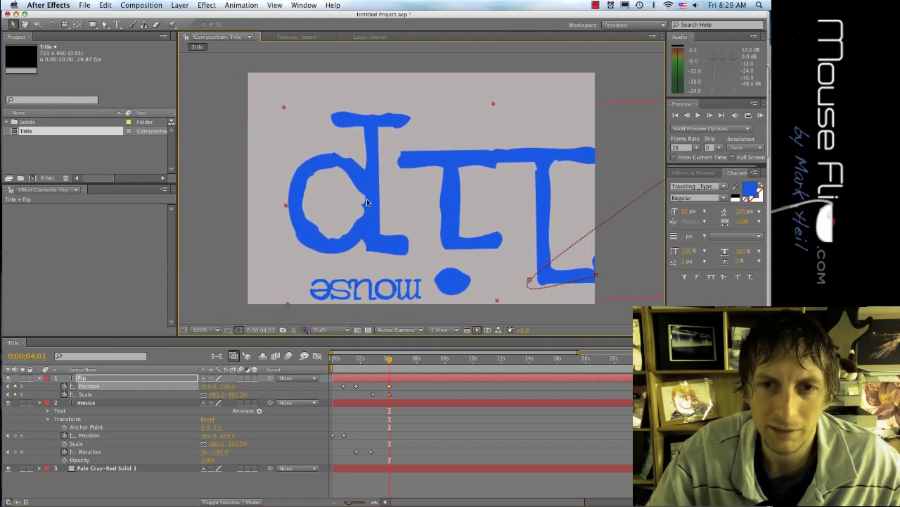
left_click_drag(368, 203, 344, 207)
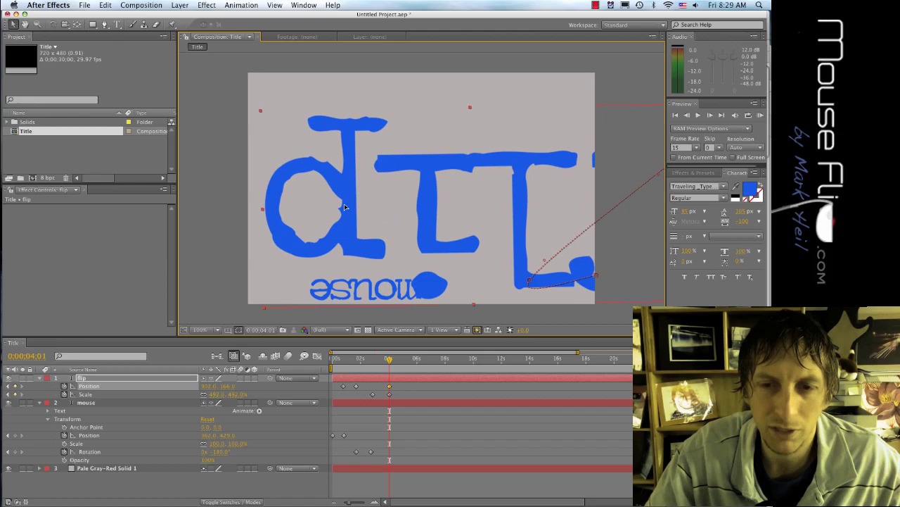
mouse_move(392, 361)
left_mouse_down()
mouse_move(345, 365)
mouse_move(381, 375)
mouse_move(351, 381)
mouse_move(394, 385)
mouse_move(391, 363)
left_mouse_up()
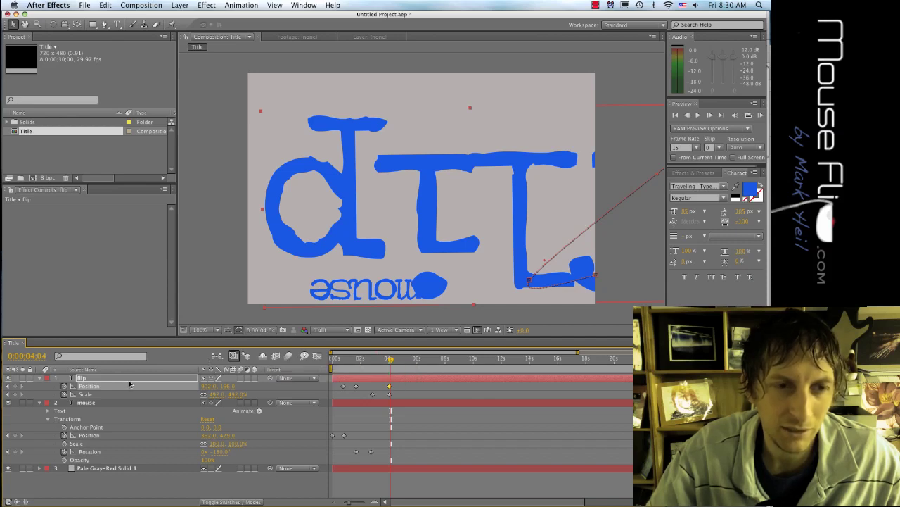
- Lock the flip layer and add a new text layer with the 'iscovery' text
left_click(30, 379)
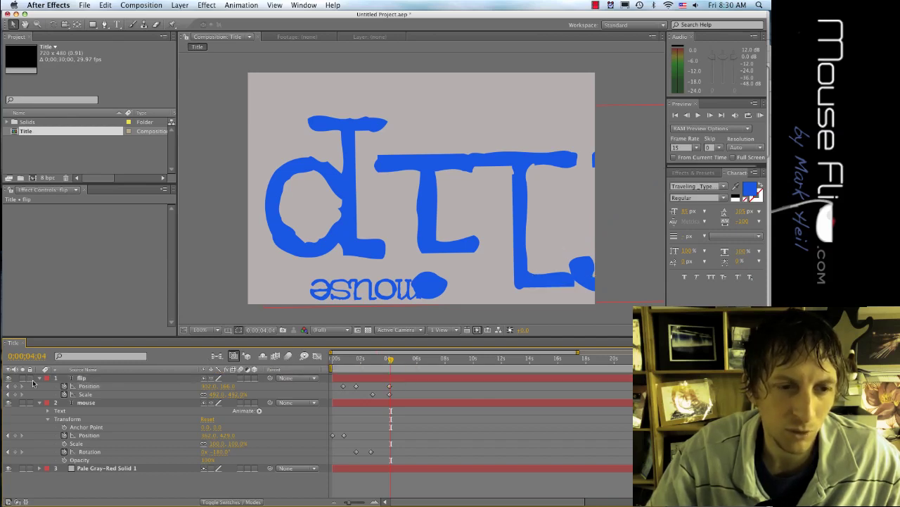
right_click(34, 379)
mouse_move(73, 384)
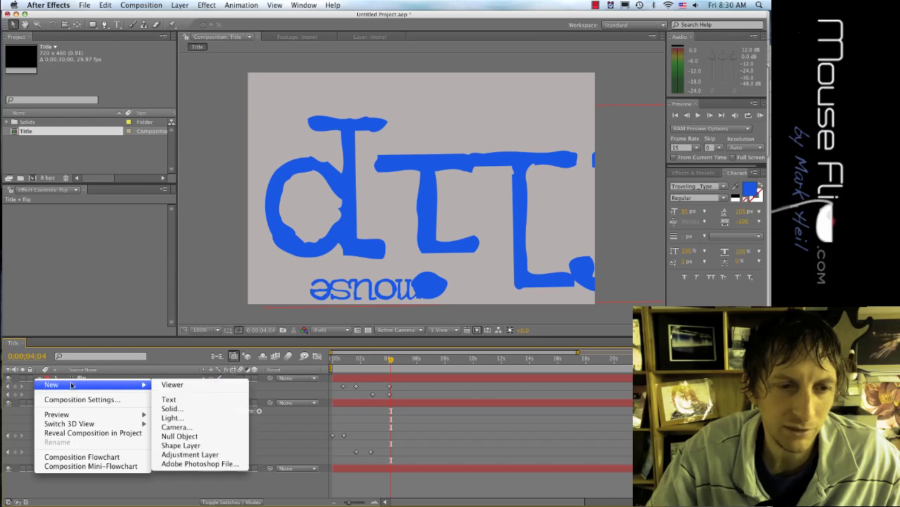
left_click(200, 399)
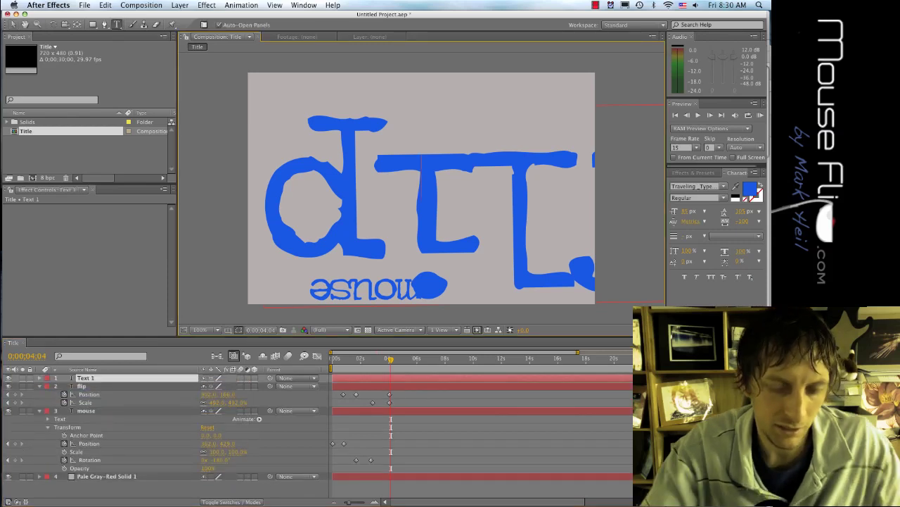
type("s")
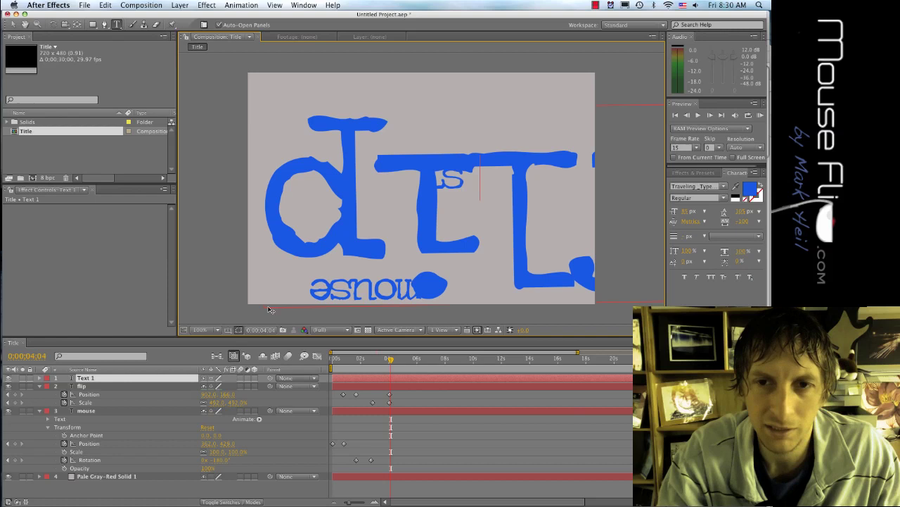
type("covery")
- Color all the iscovery text pinkish red and finish editing it
key("super+a")
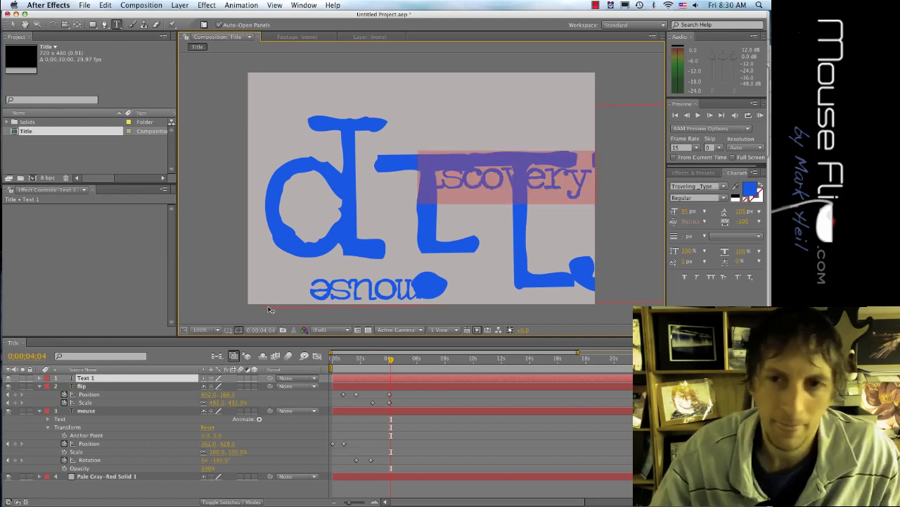
left_click(748, 188)
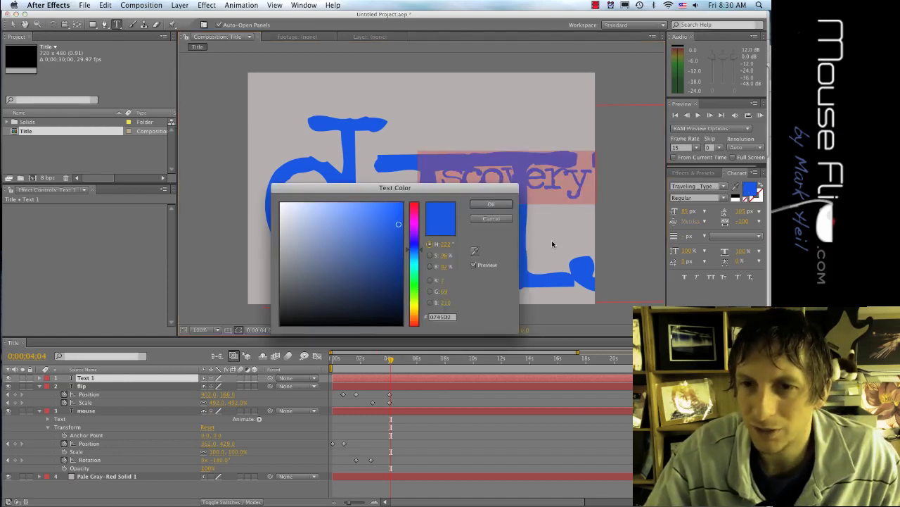
left_click_drag(413, 310, 394, 232)
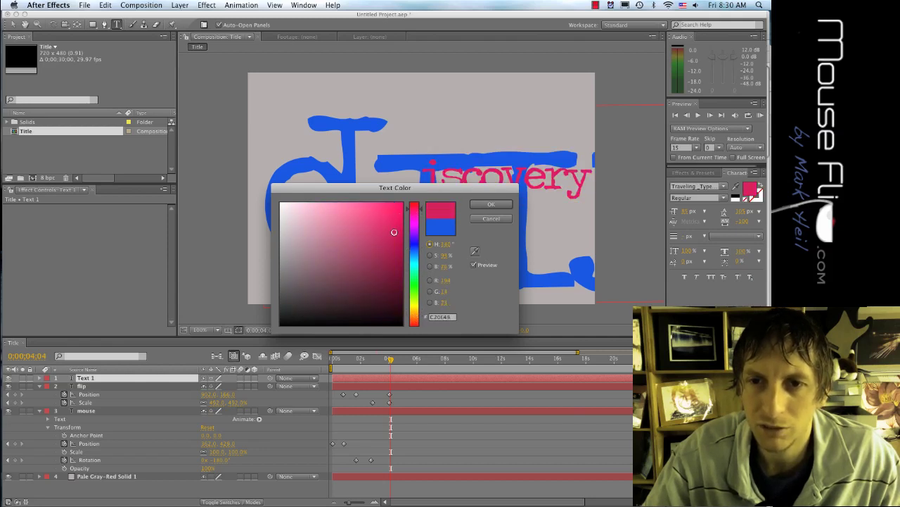
left_click(486, 205)
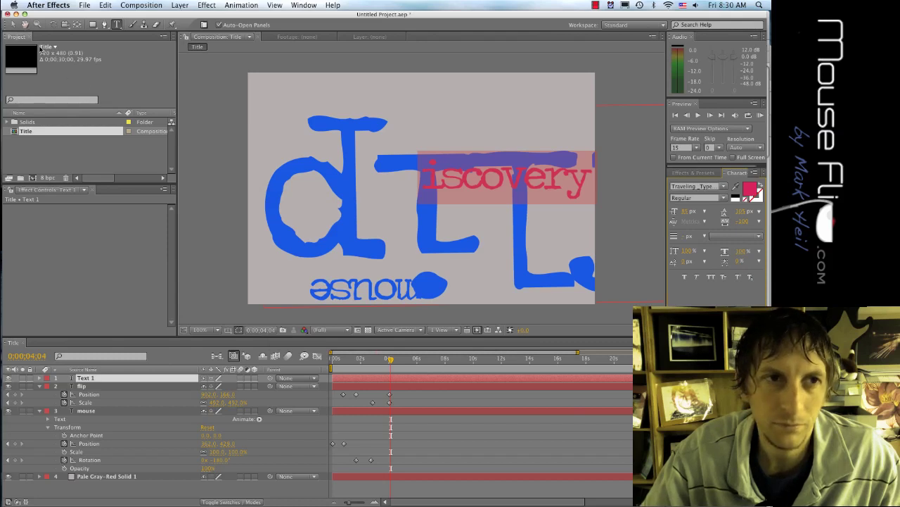
left_click(13, 24)
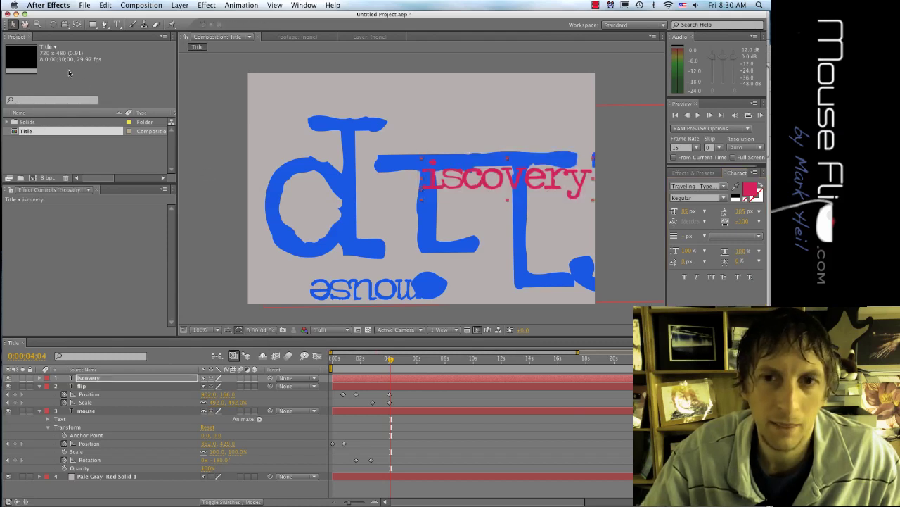
- Keyframe iscovery's Position from above the frame at 4;04 down into view by 5;08
left_click_drag(463, 186, 412, 56)
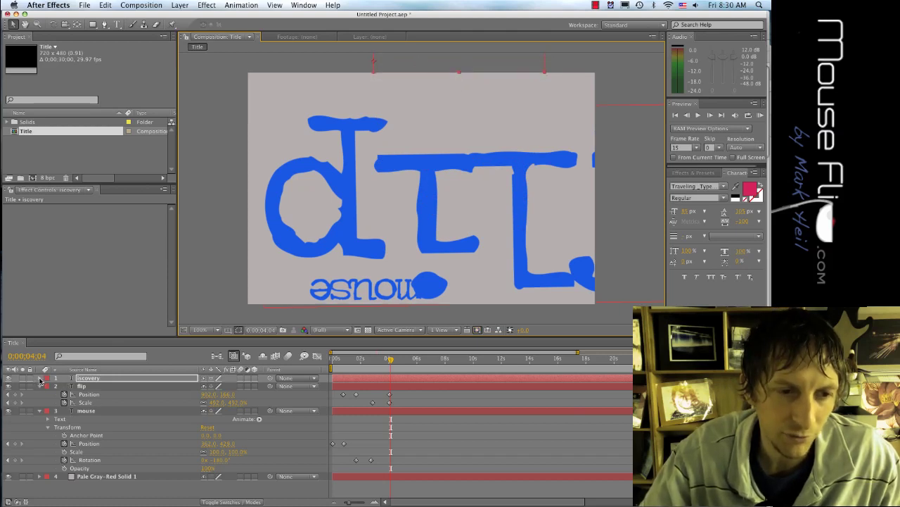
key("p")
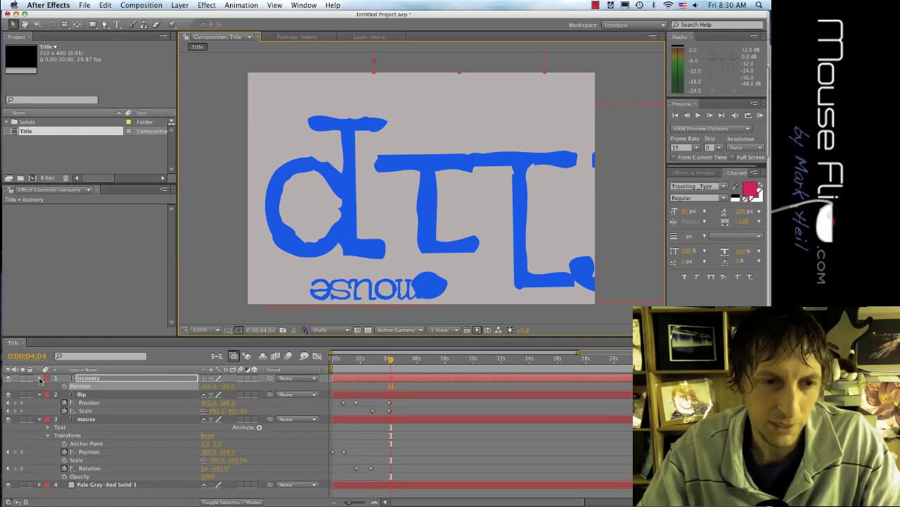
left_click(65, 387)
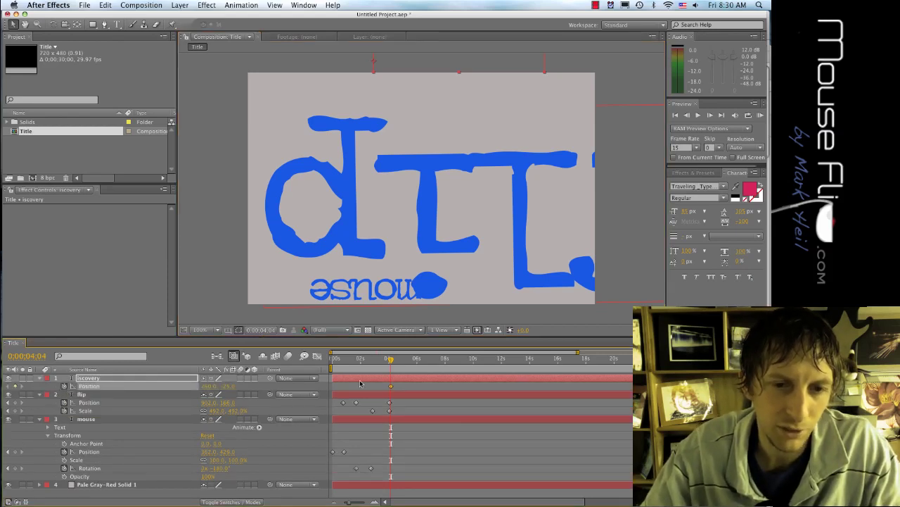
left_click_drag(391, 360, 407, 363)
left_click_drag(420, 59, 432, 152)
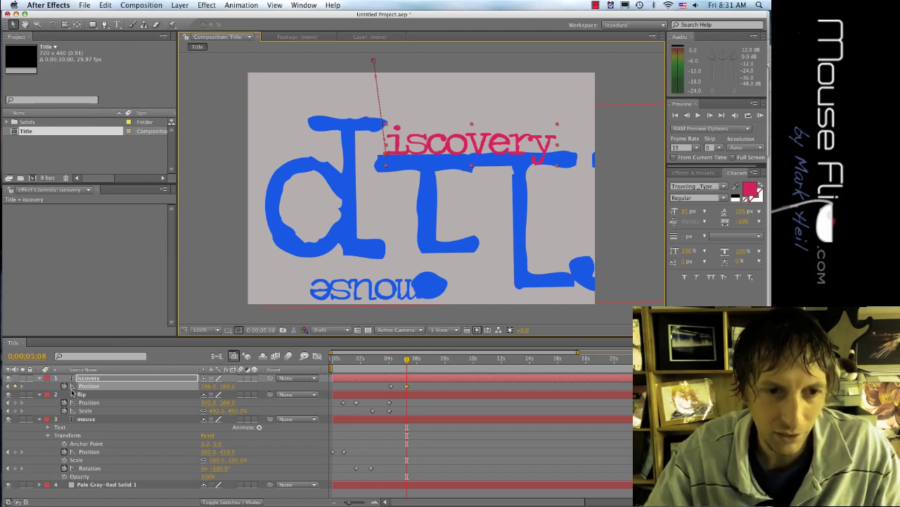
- Keyframe iscovery's Scale from 5;08 up to about 2243% at 6;11, repositioning the giant letters
key("shift+s")
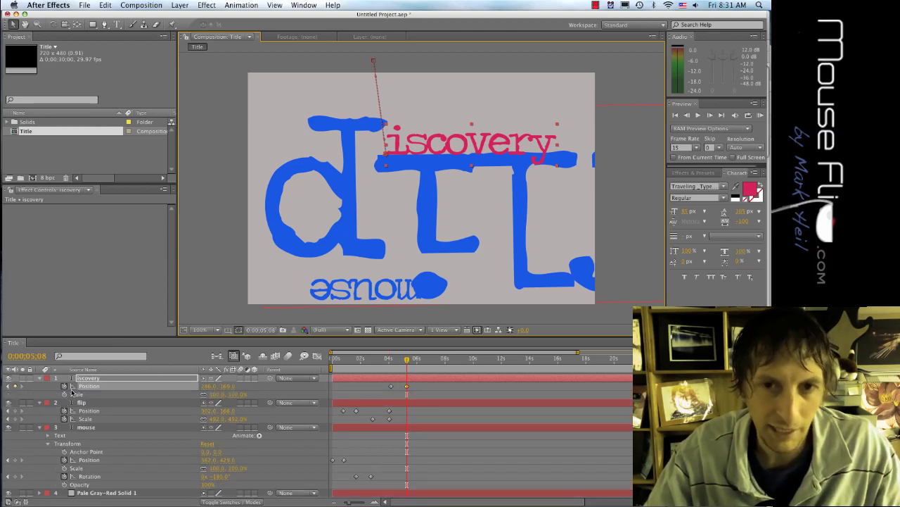
left_click(73, 395)
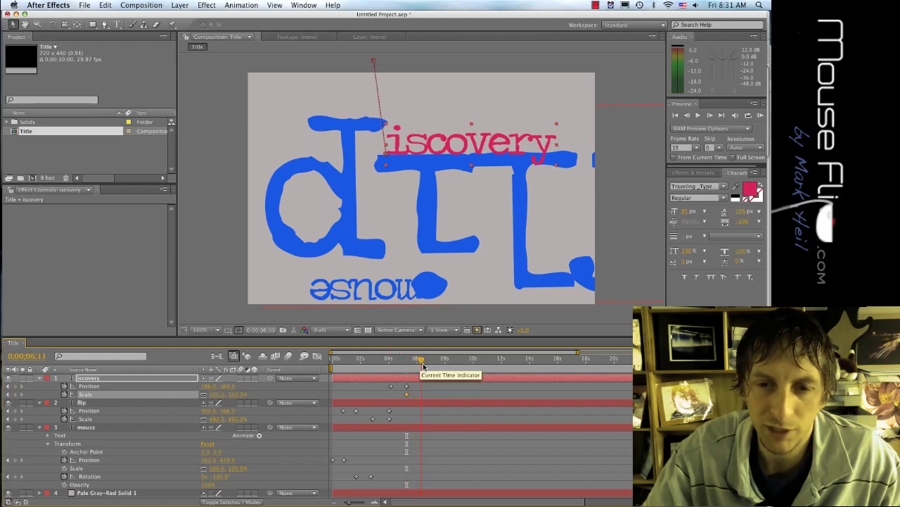
left_click_drag(413, 360, 422, 362)
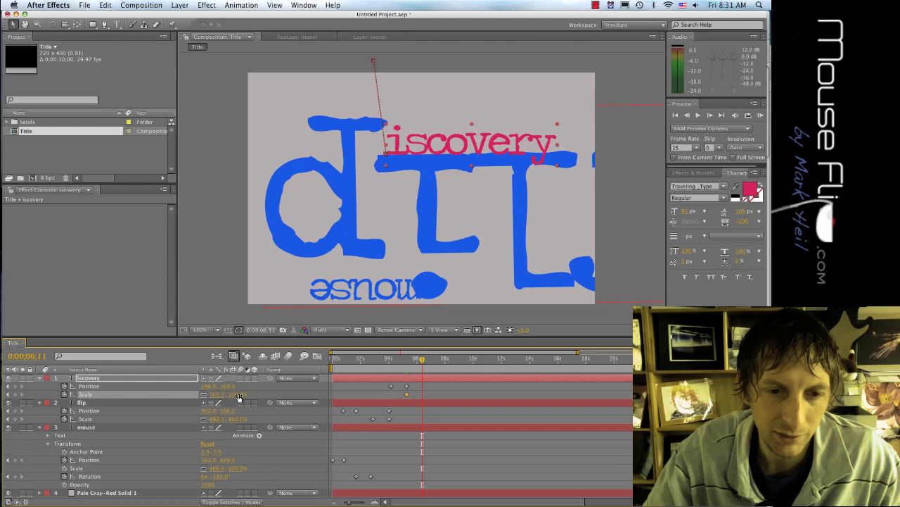
left_click_drag(239, 394, 426, 384)
left_click_drag(525, 152, 223, 247)
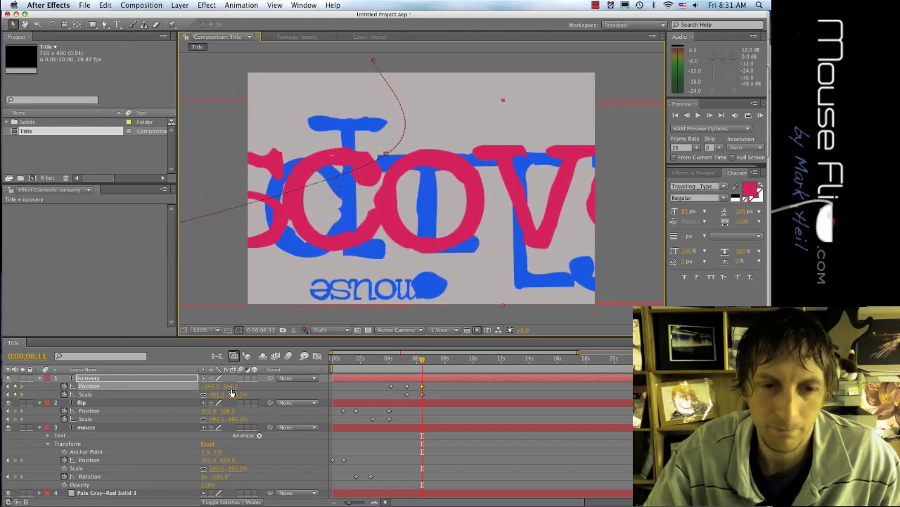
left_click_drag(232, 394, 123, 207)
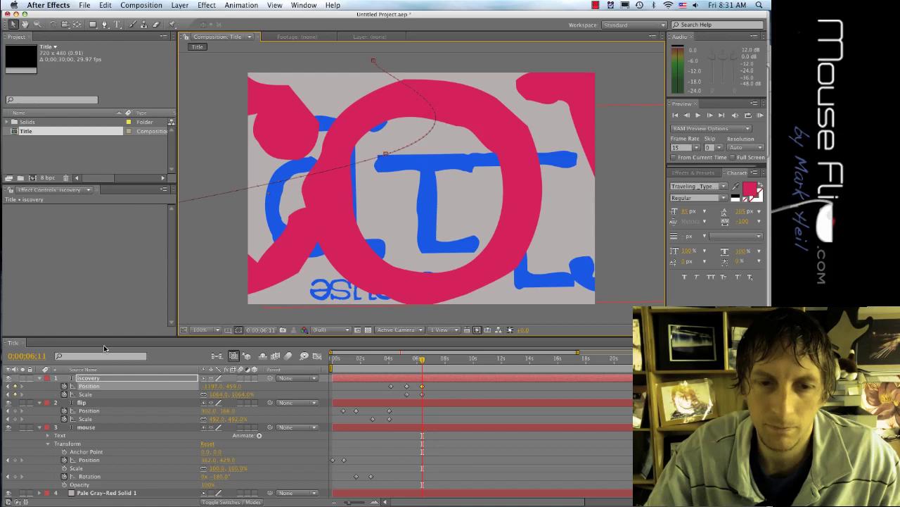
left_click_drag(232, 389, 6, 376)
left_click_drag(237, 393, 211, 398)
left_click_drag(536, 225, 205, 271)
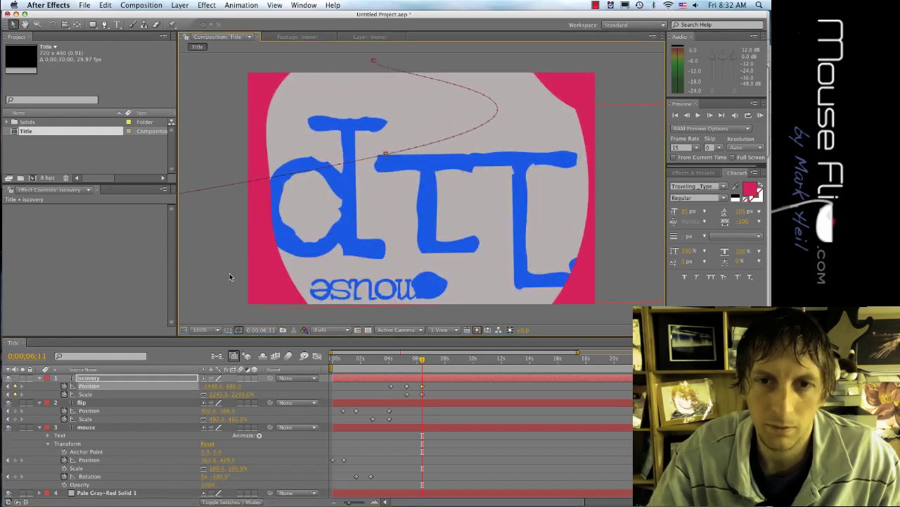
key("Page_Up")
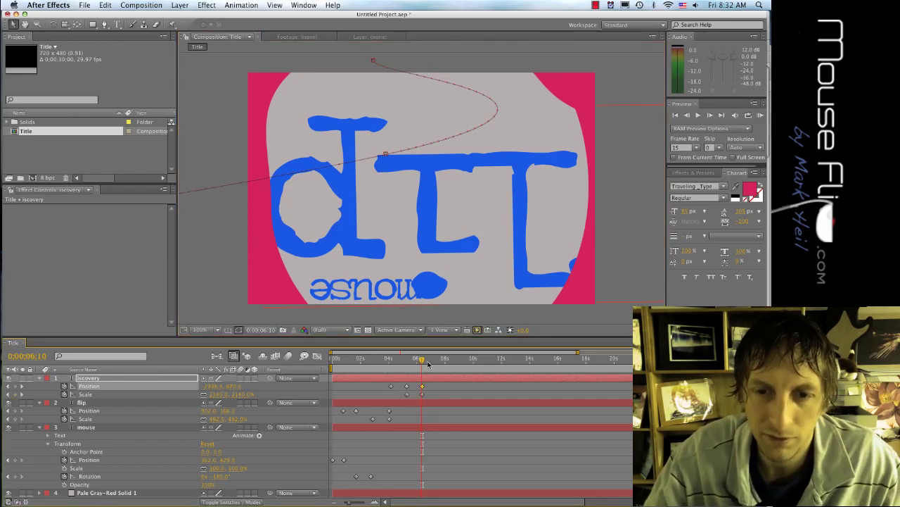
key("Page_Up")
left_click_drag(415, 362, 414, 368)
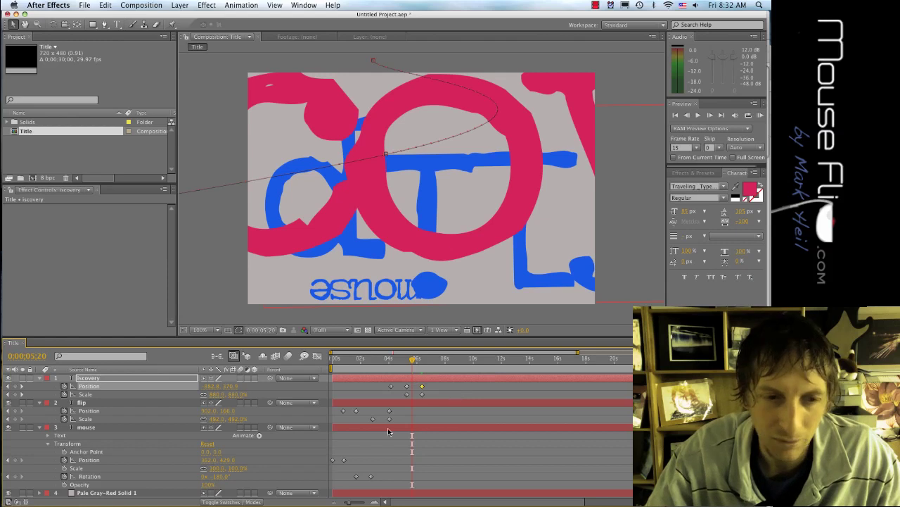
- Select the mouse layer, briefly delete its text, and restore it unchanged
left_click(88, 427)
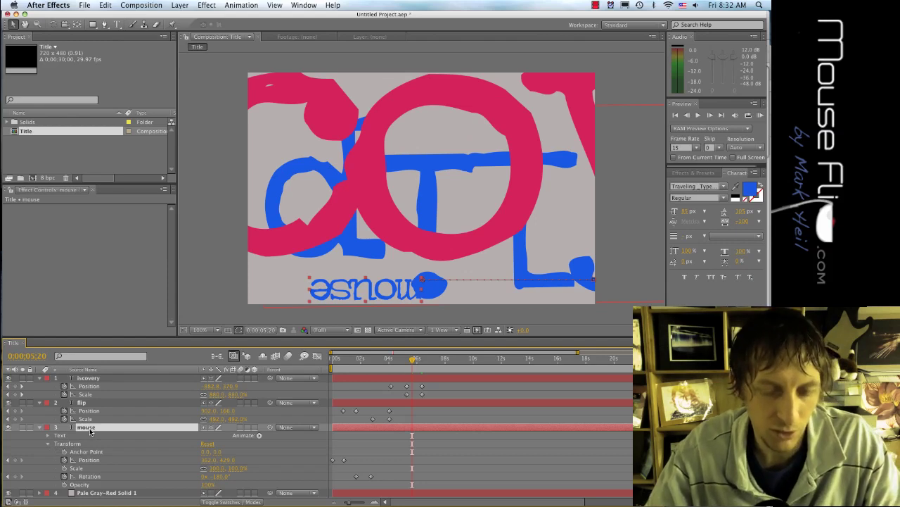
key("y")
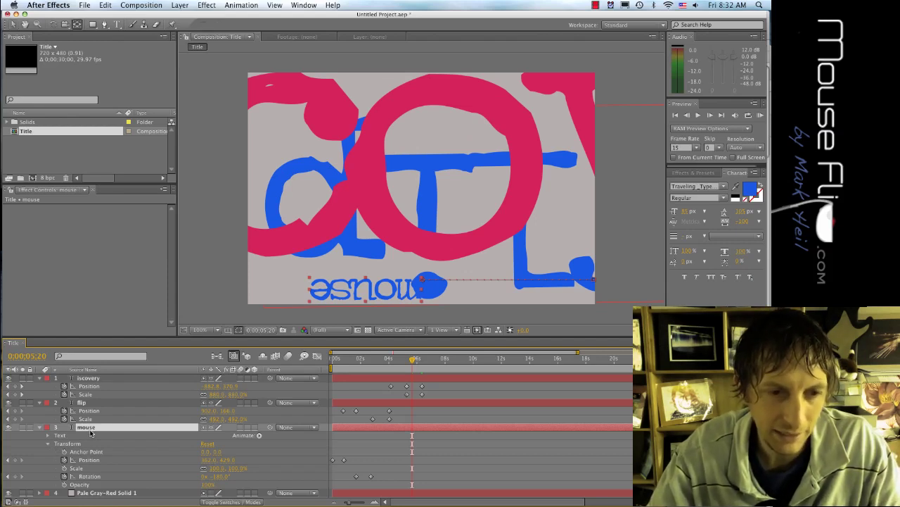
double_click(100, 429)
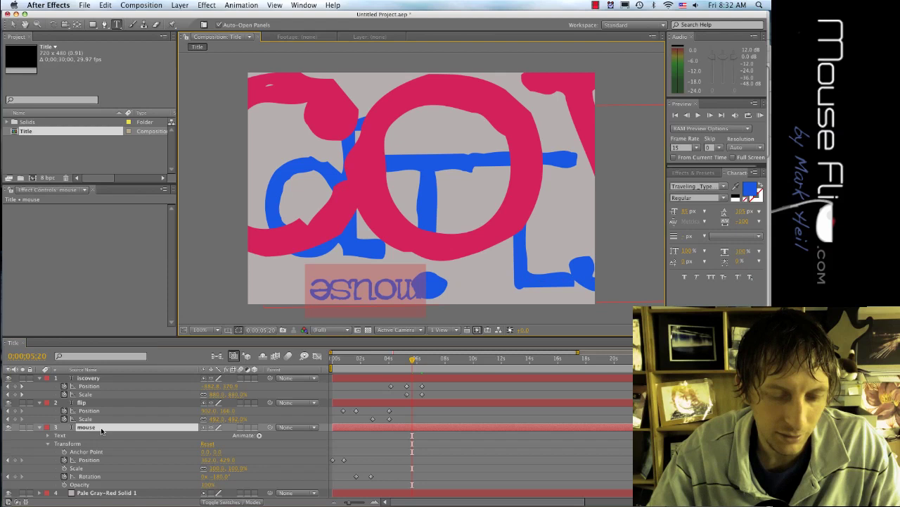
key("BackSpace")
key("super+z")
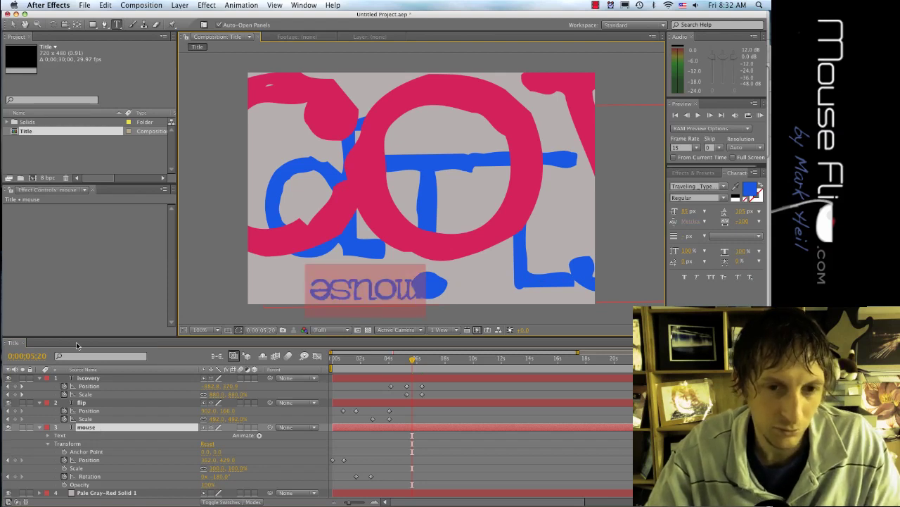
left_click(13, 24)
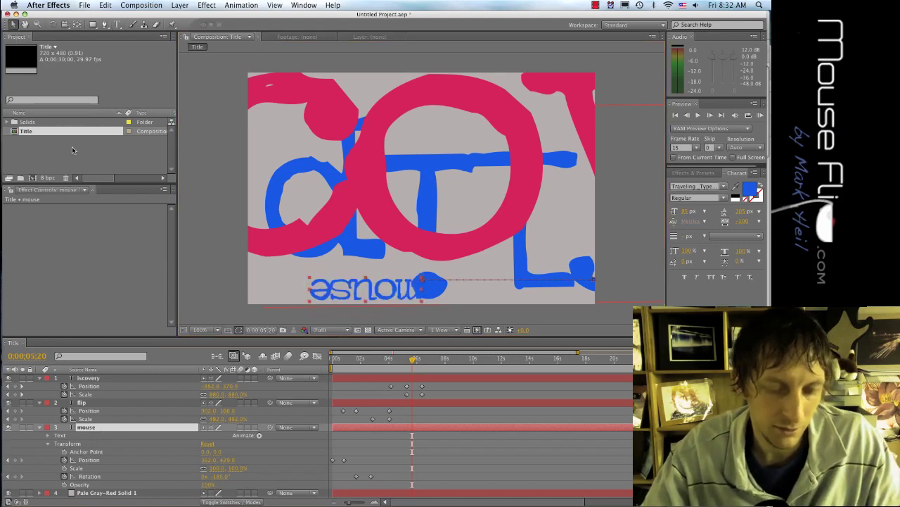
key("y")
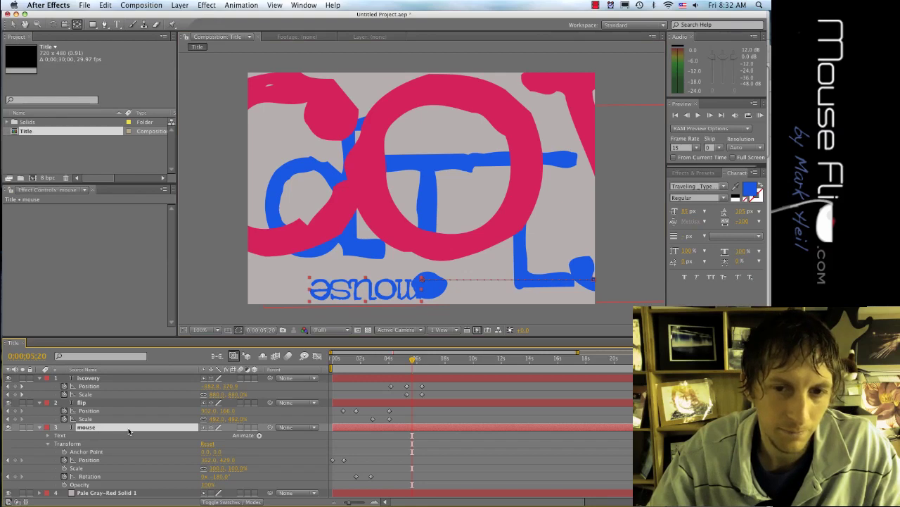
- Keyframe mouse's Opacity from 100% at 5;20 to 0% at 5;27
left_click(81, 485)
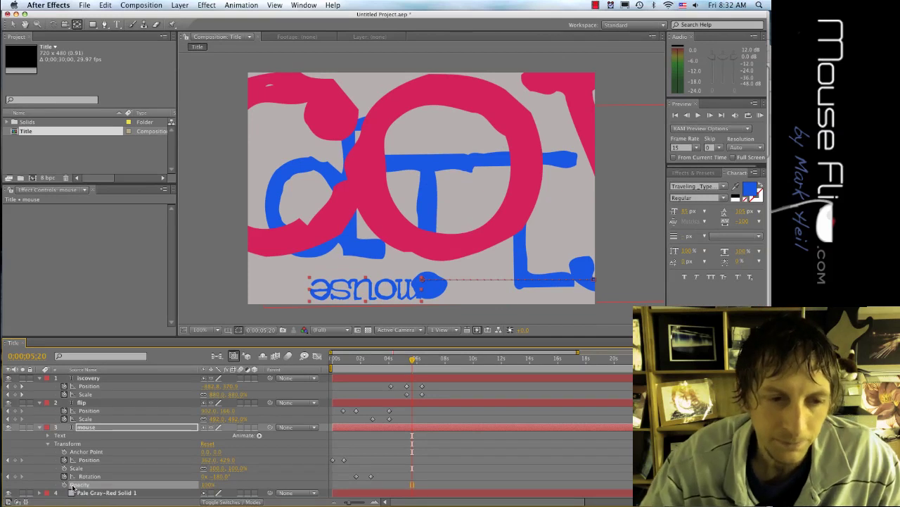
left_click(64, 485)
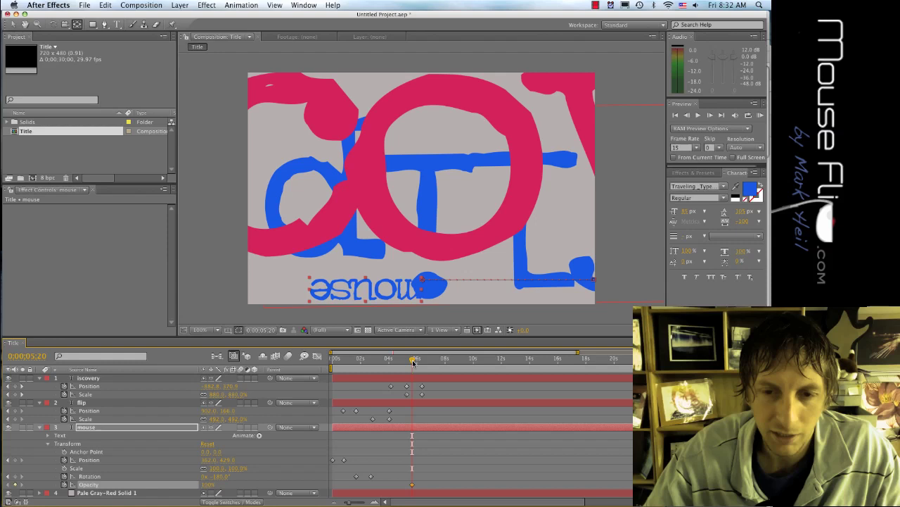
left_click(415, 361)
left_click_drag(415, 361, 416, 361)
left_click(209, 484)
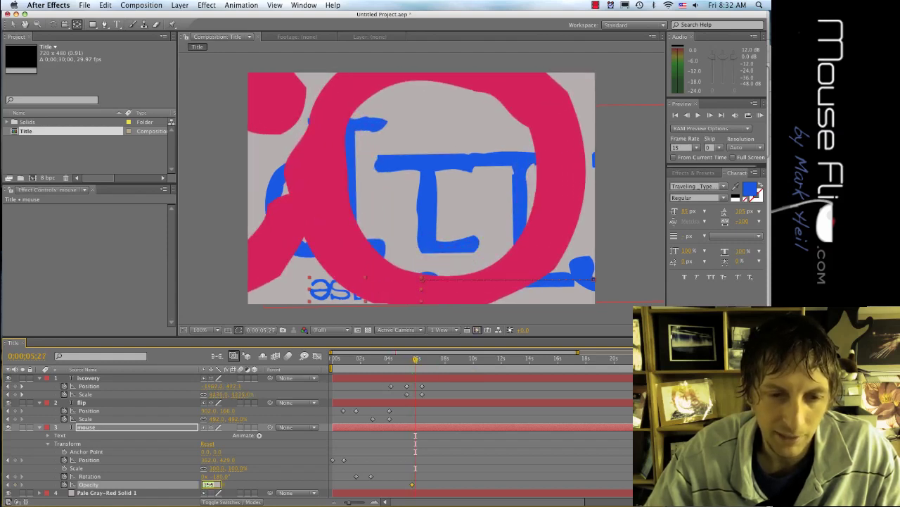
type("0")
key("Return")
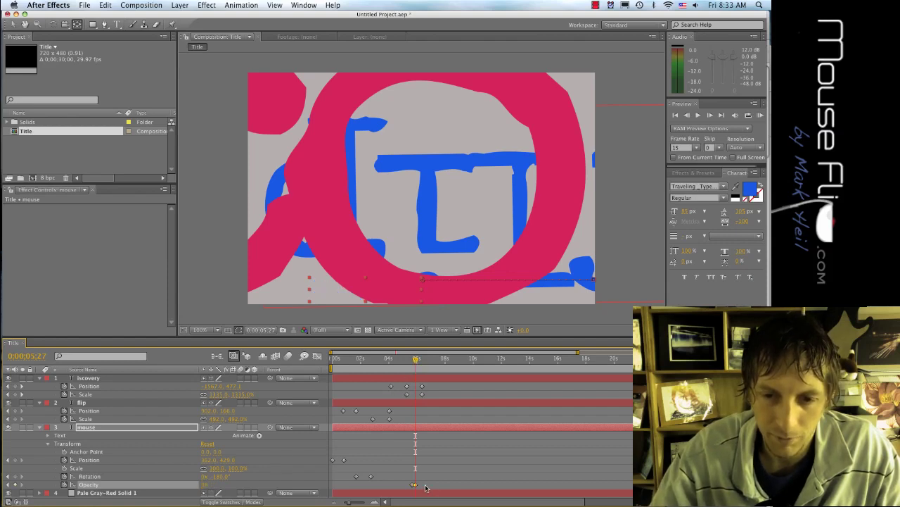
- Nudge mouse's 0% opacity keyframe slightly earlier, then show flip's Opacity and review the fade
left_click_drag(414, 485, 409, 487)
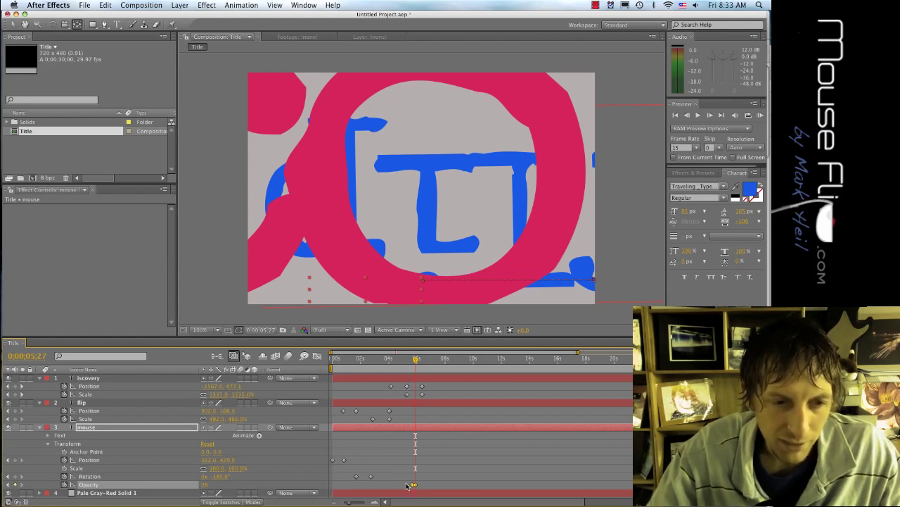
left_click(140, 405)
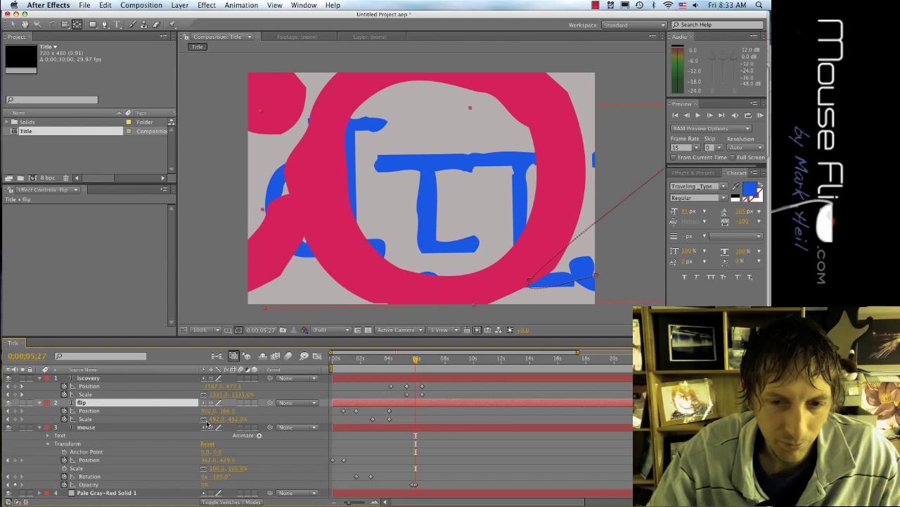
left_click(425, 422)
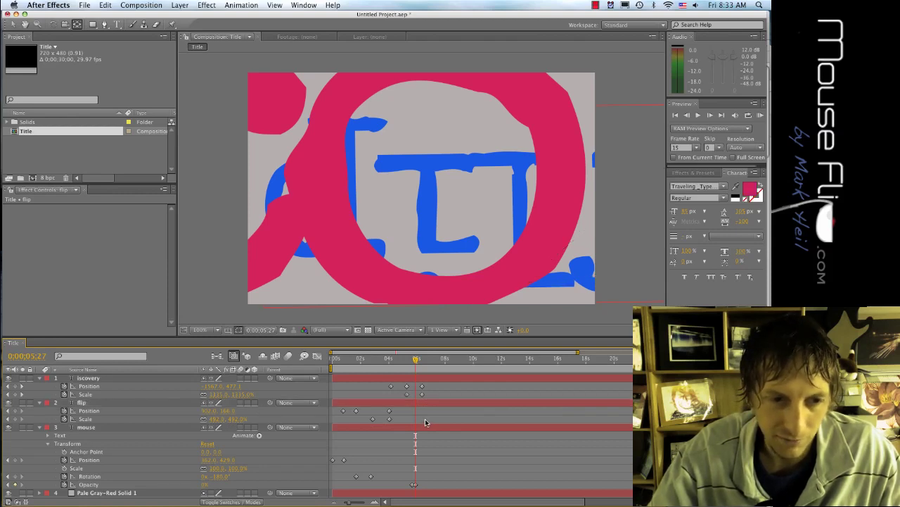
left_click(95, 406)
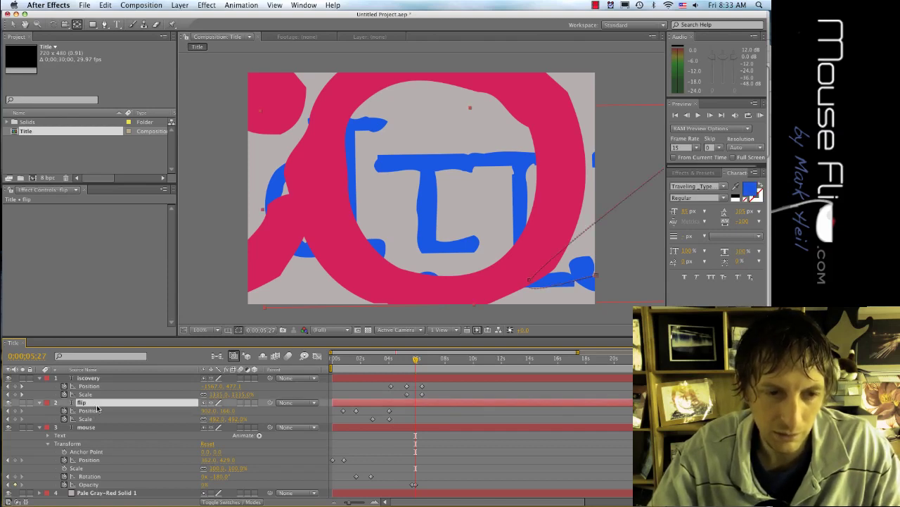
key("t")
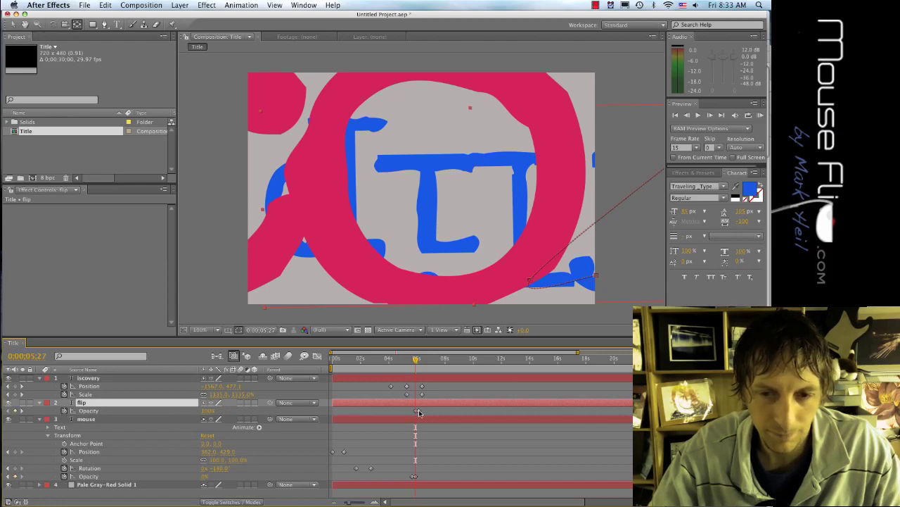
left_click_drag(415, 360, 420, 364)
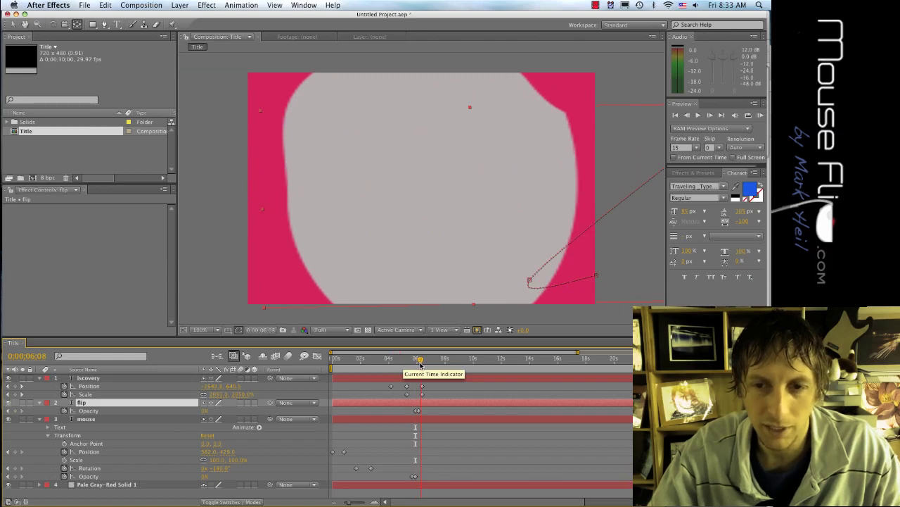